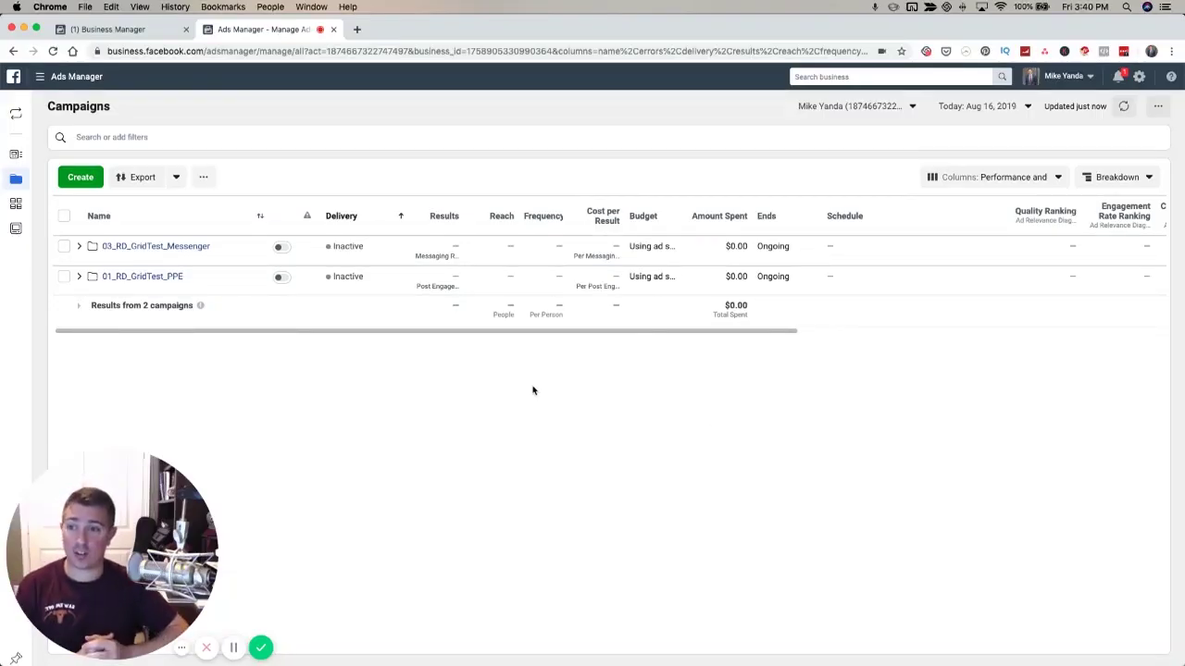
Look through the account's campaigns, ad sets and ads to see how the three levels are organised.
mouse_move(17, 143)
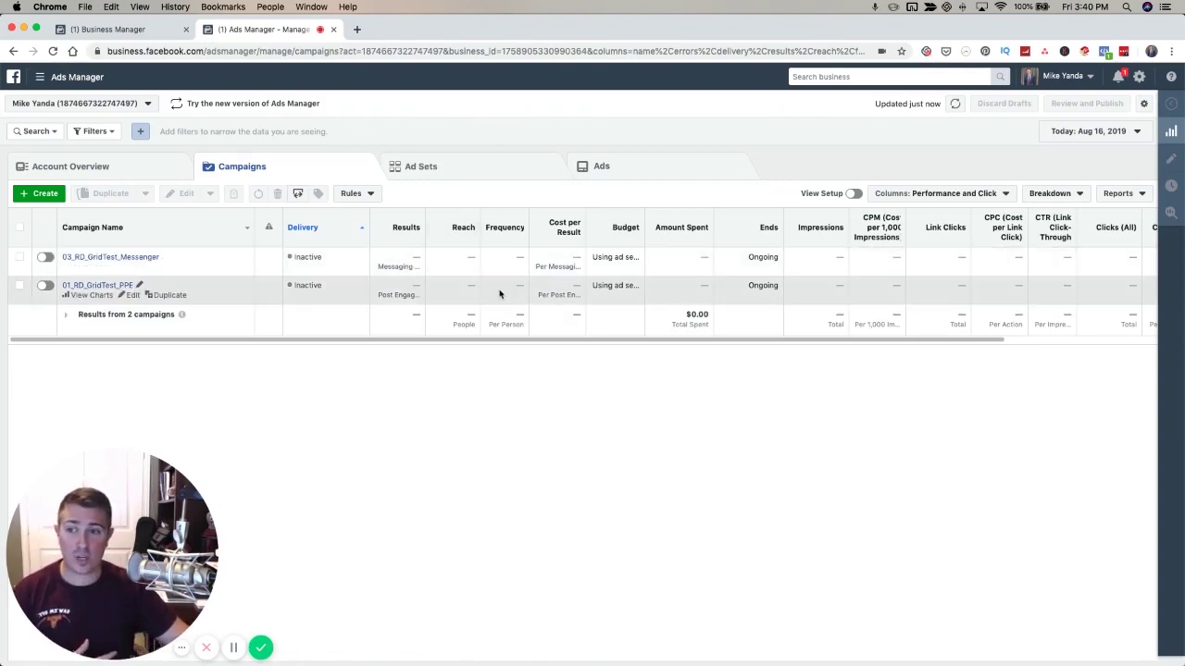
click(476, 176)
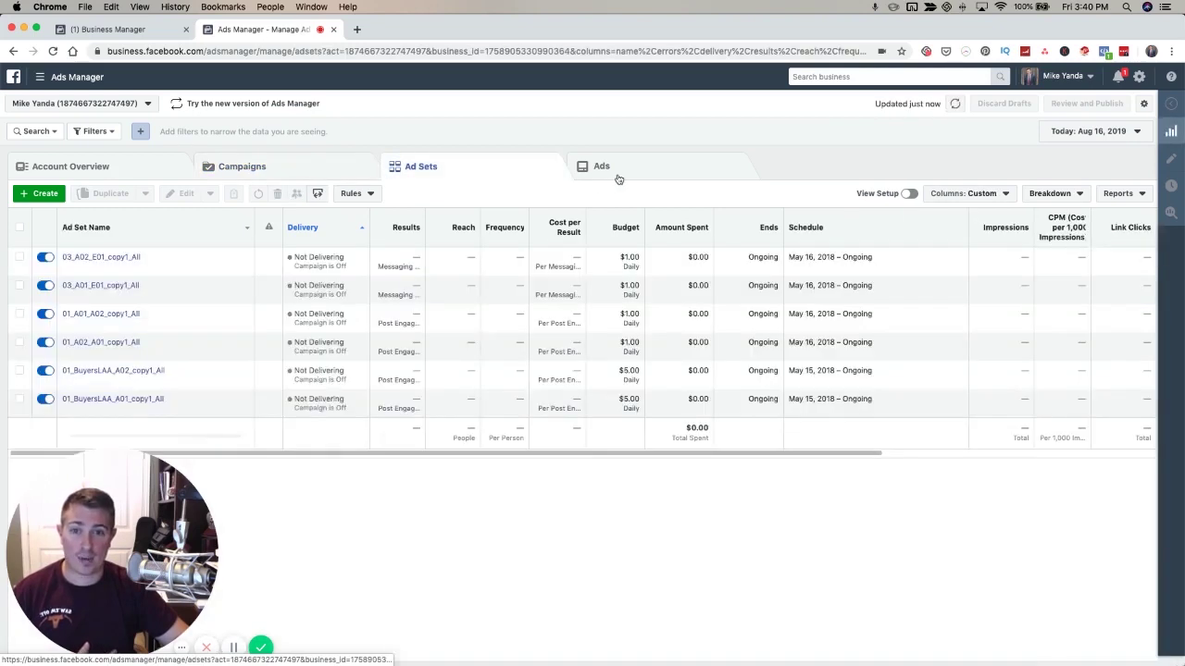
click(617, 177)
click(304, 176)
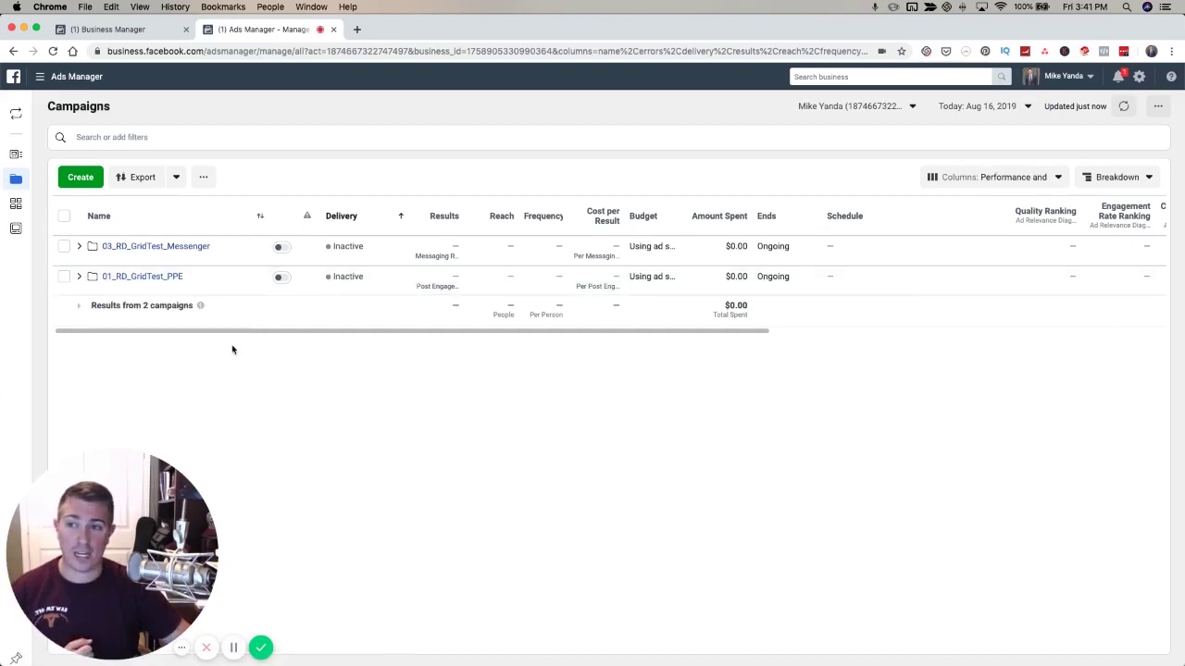
mouse_move(20, 262)
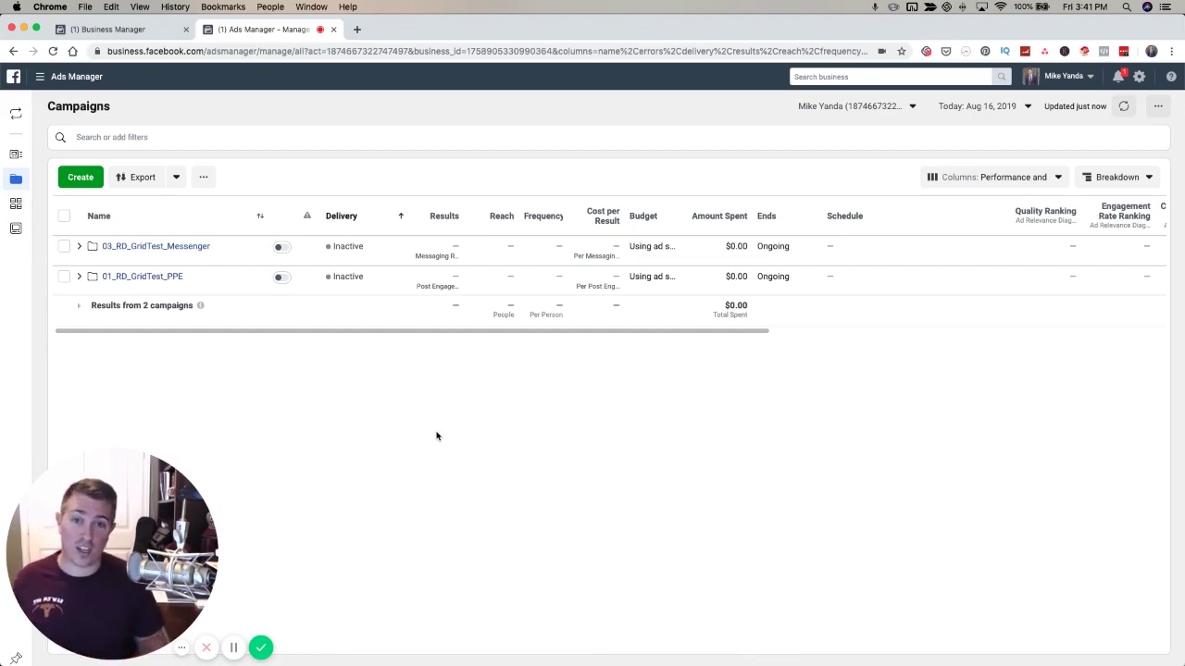
mouse_move(18, 179)
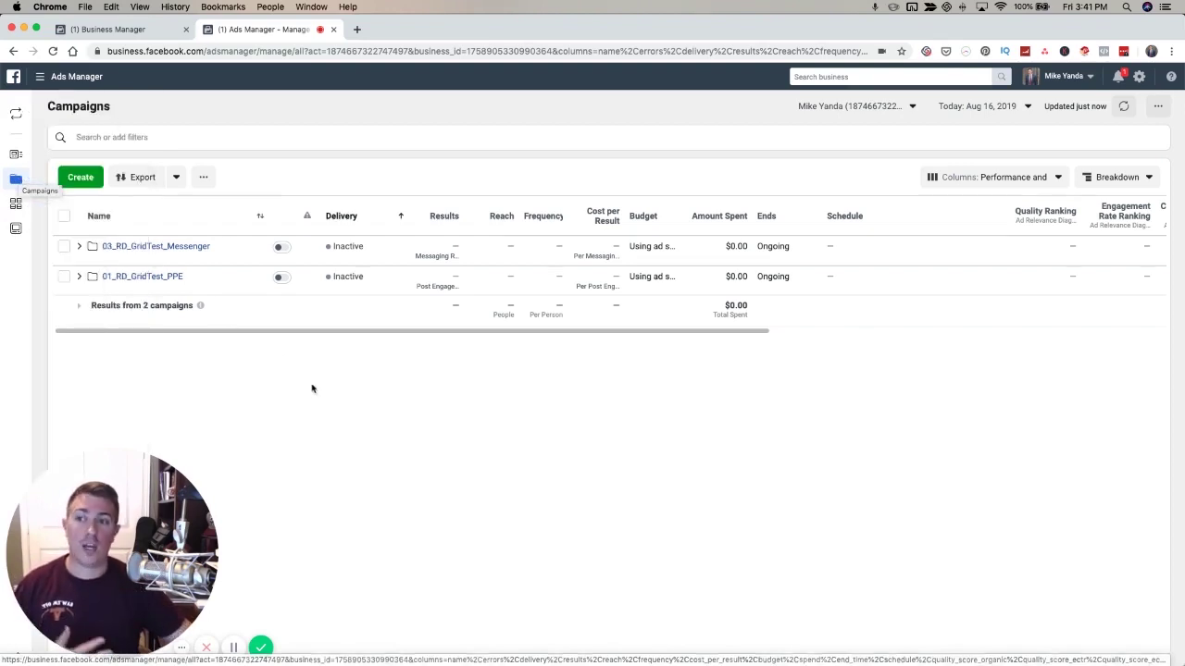
Start a new ad campaign in Quick Creation and switch it to Guided Creation.
click(92, 184)
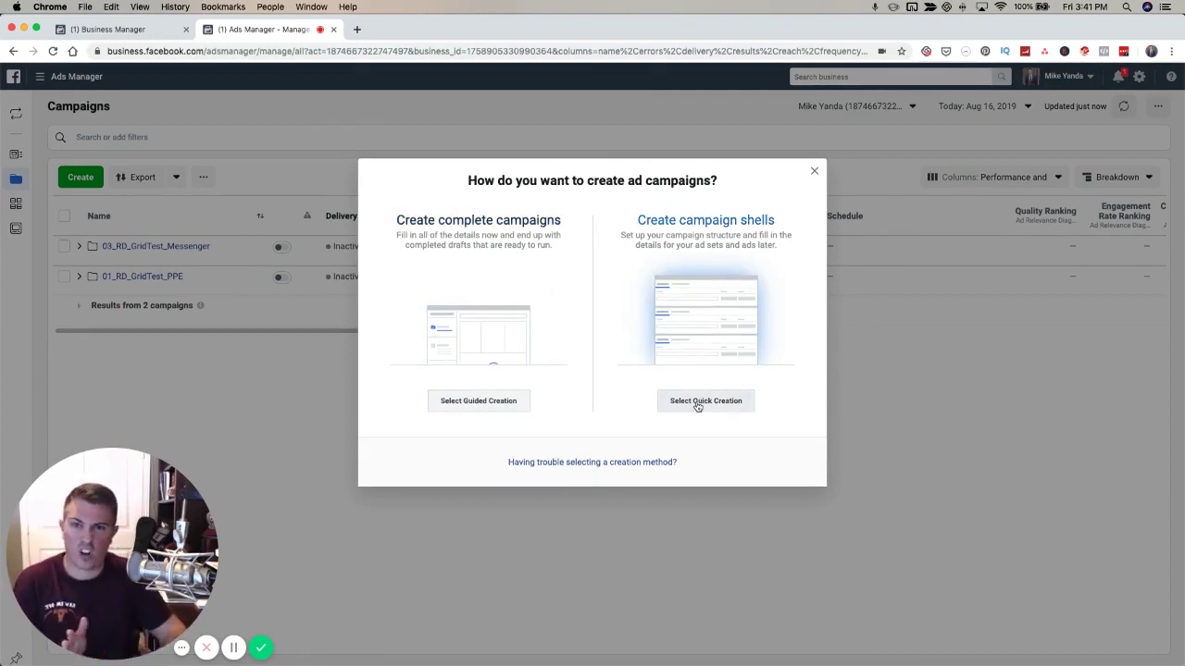
click(696, 404)
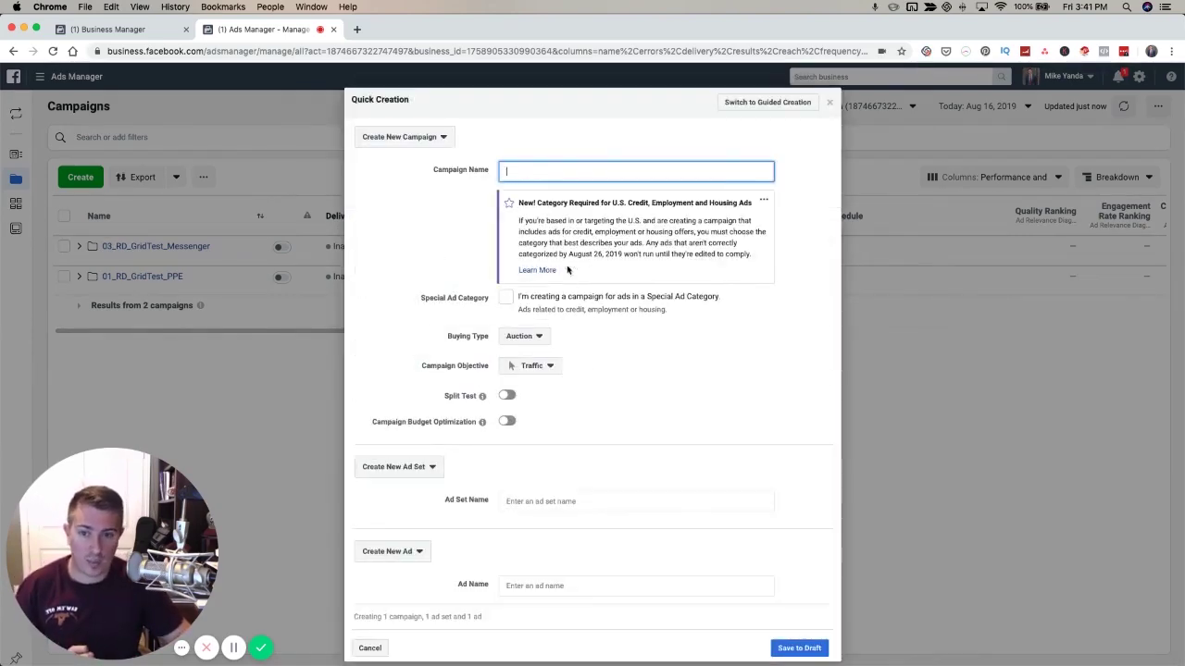
click(534, 368)
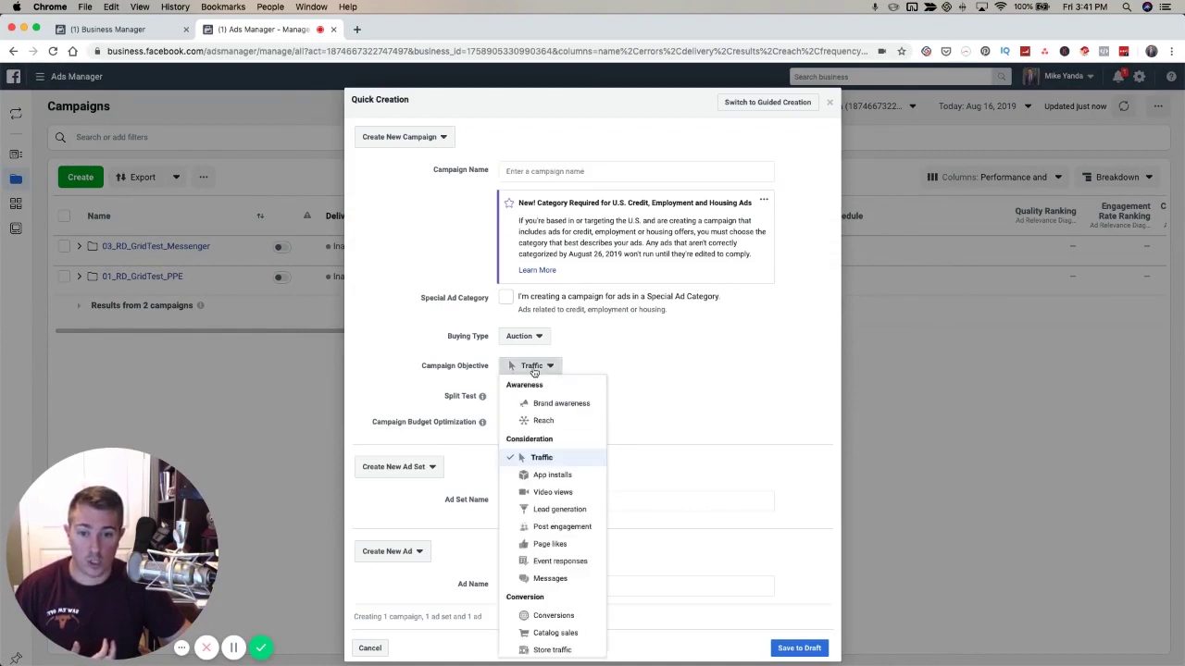
click(715, 381)
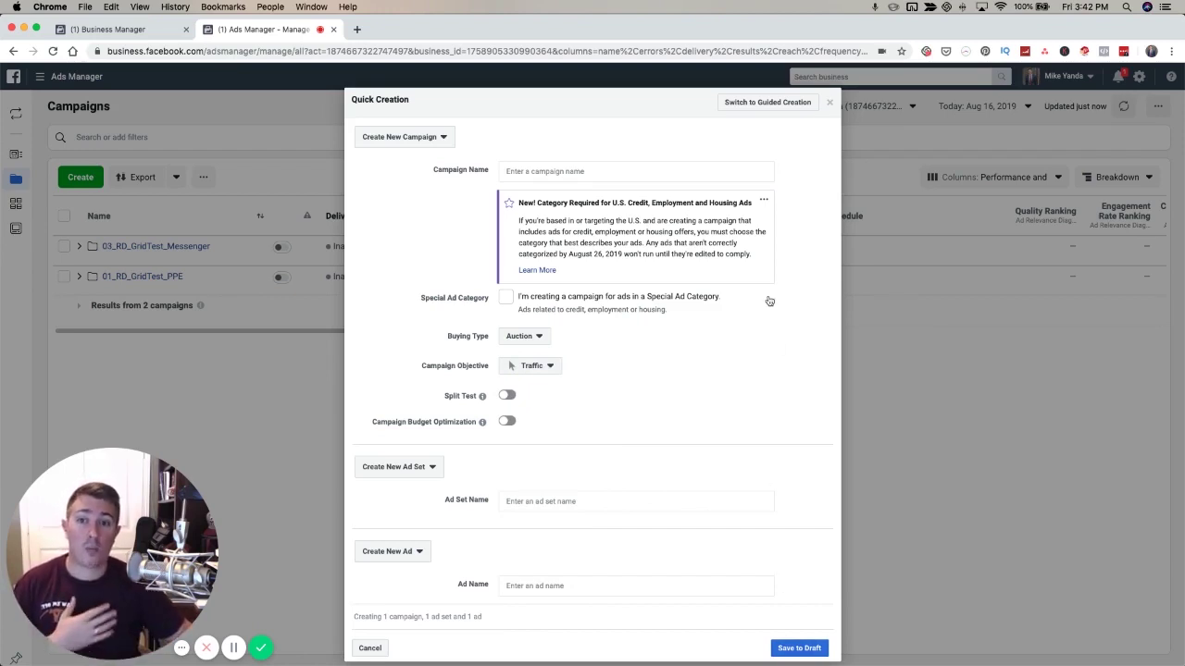
click(756, 108)
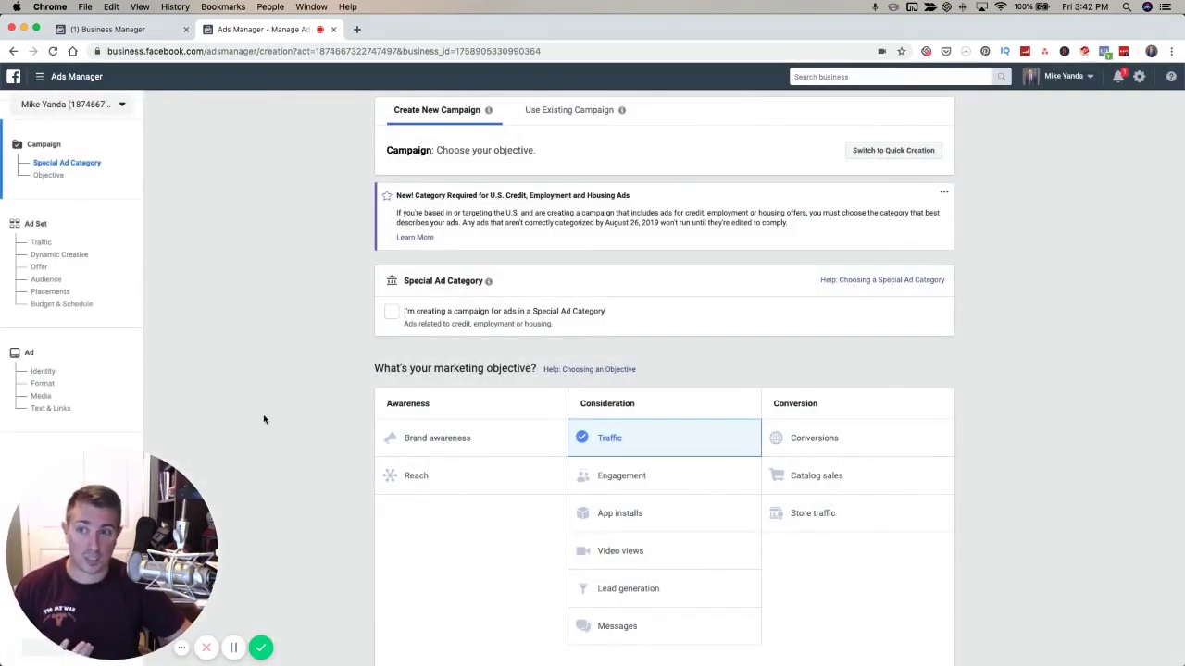
Turn on campaign budget optimization for the Traffic campaign, check its budget options, and turn it off again.
scroll(650, 410, down, 3)
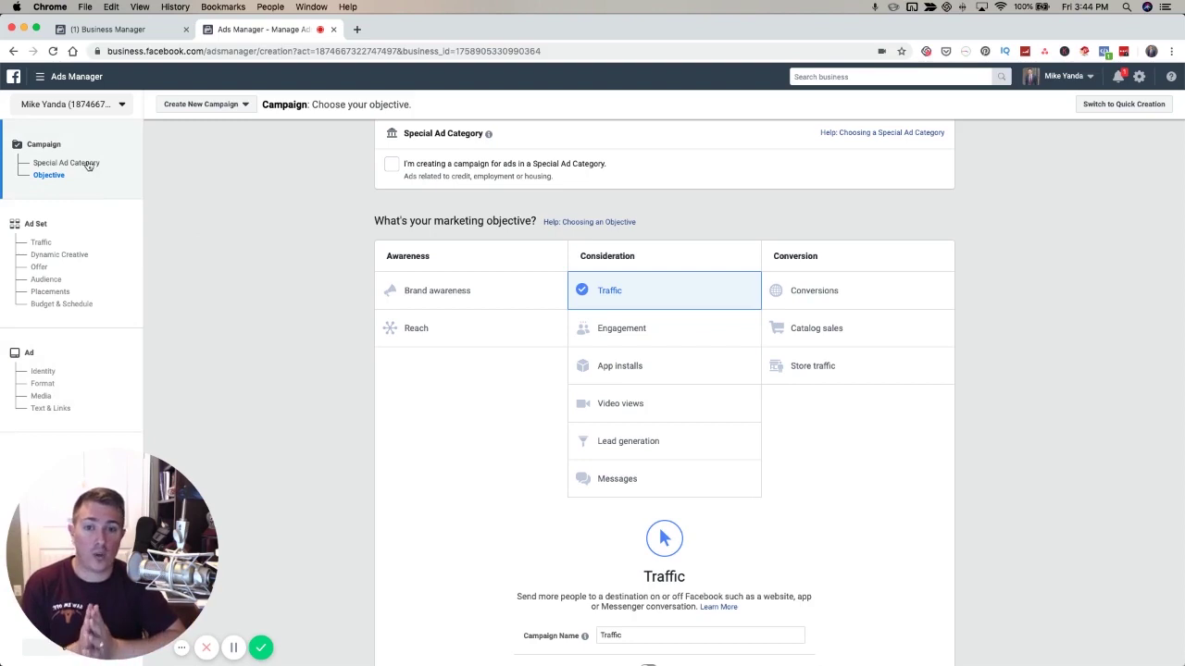
scroll(497, 296, down, 2)
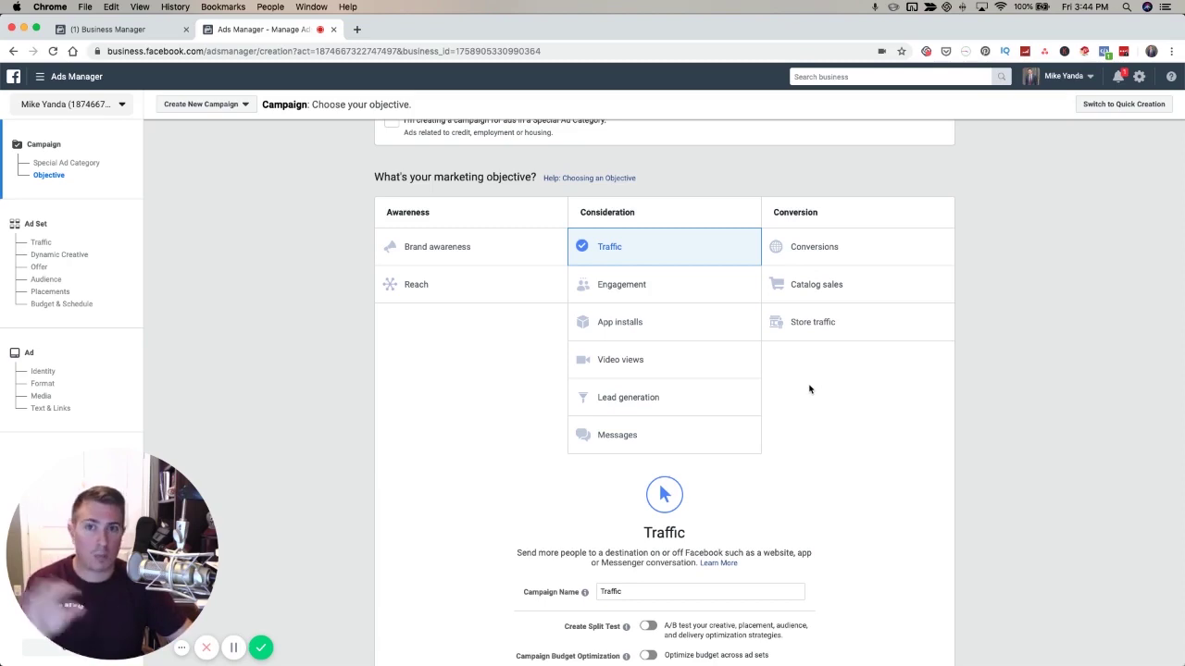
scroll(555, 475, down, 2)
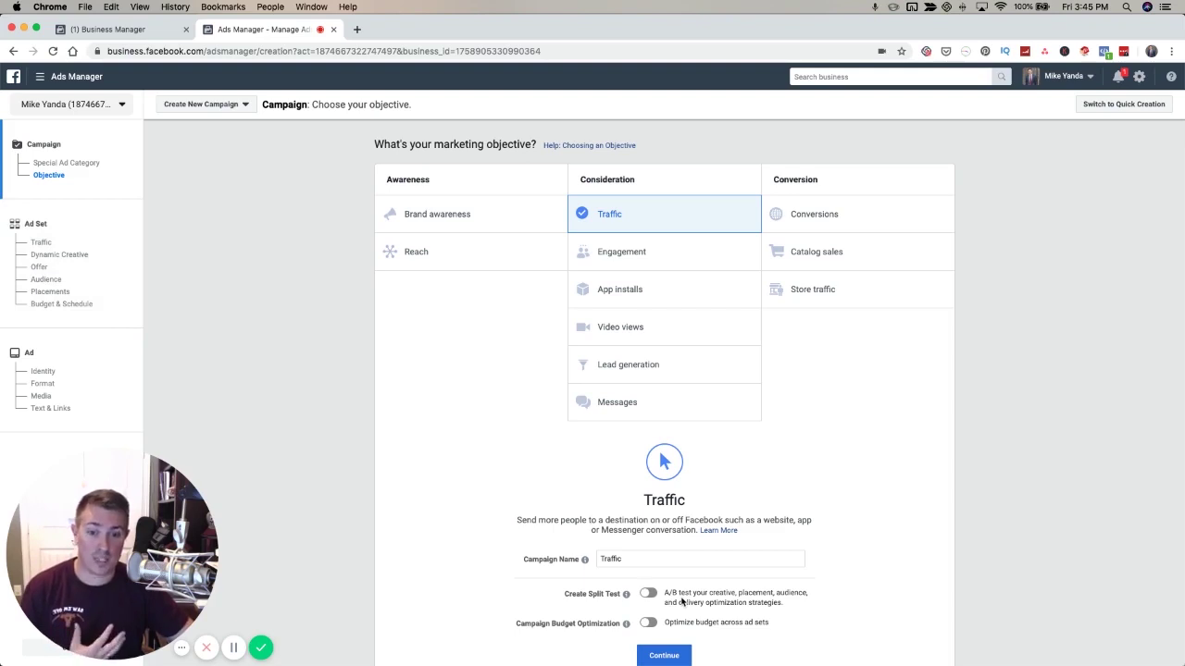
scroll(558, 546, down, 2)
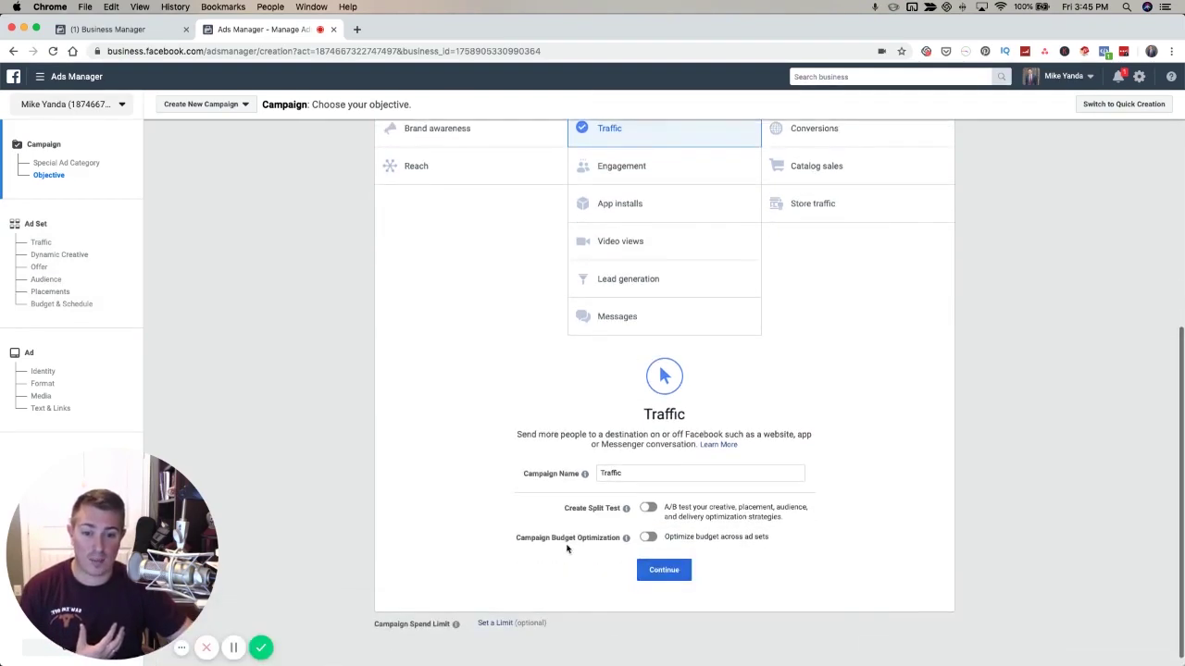
click(648, 538)
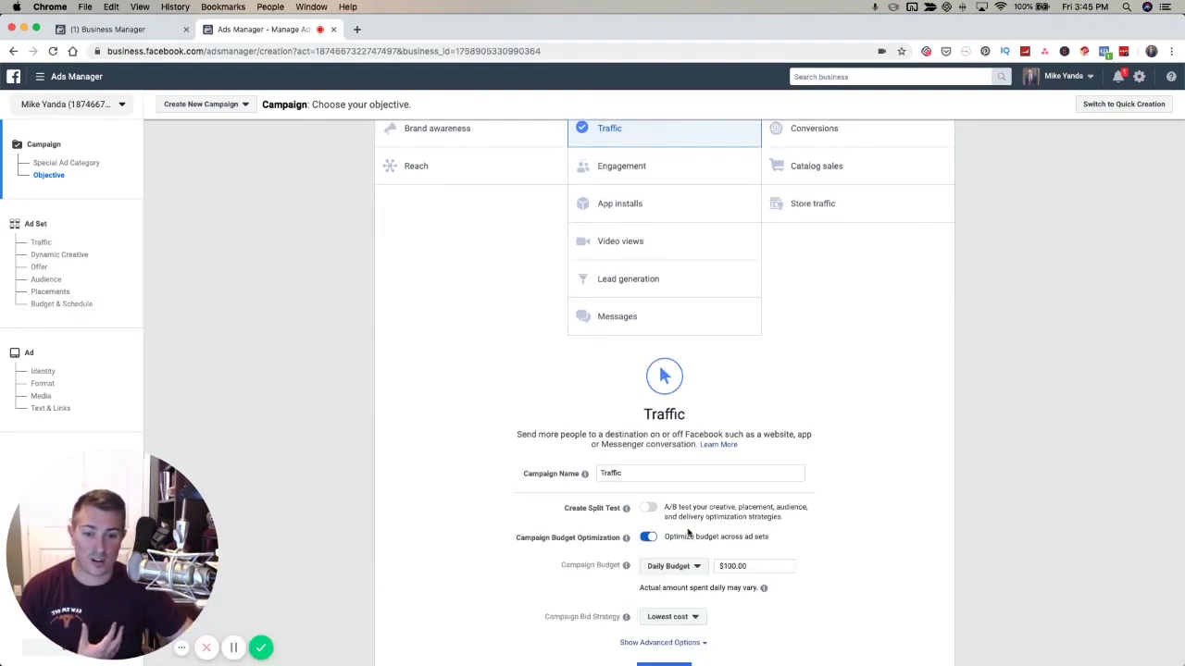
scroll(833, 555, down, 2)
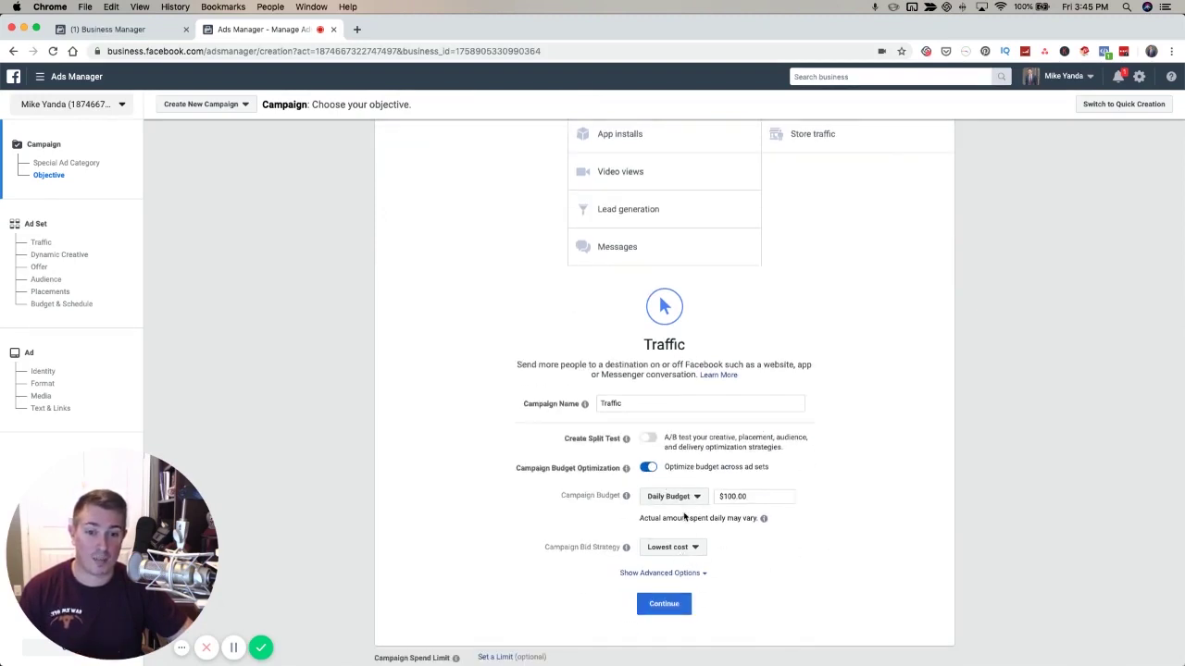
click(649, 467)
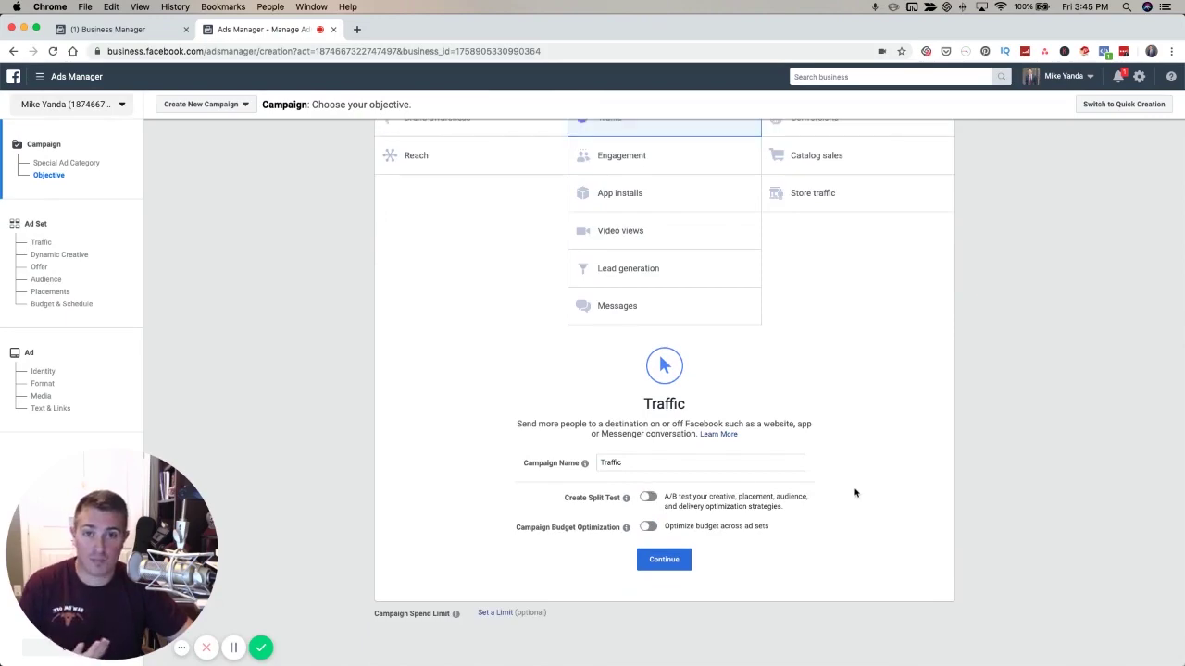
Review the ad set's placements, budget and schedule, and the ad's format, media, text and link settings.
click(97, 236)
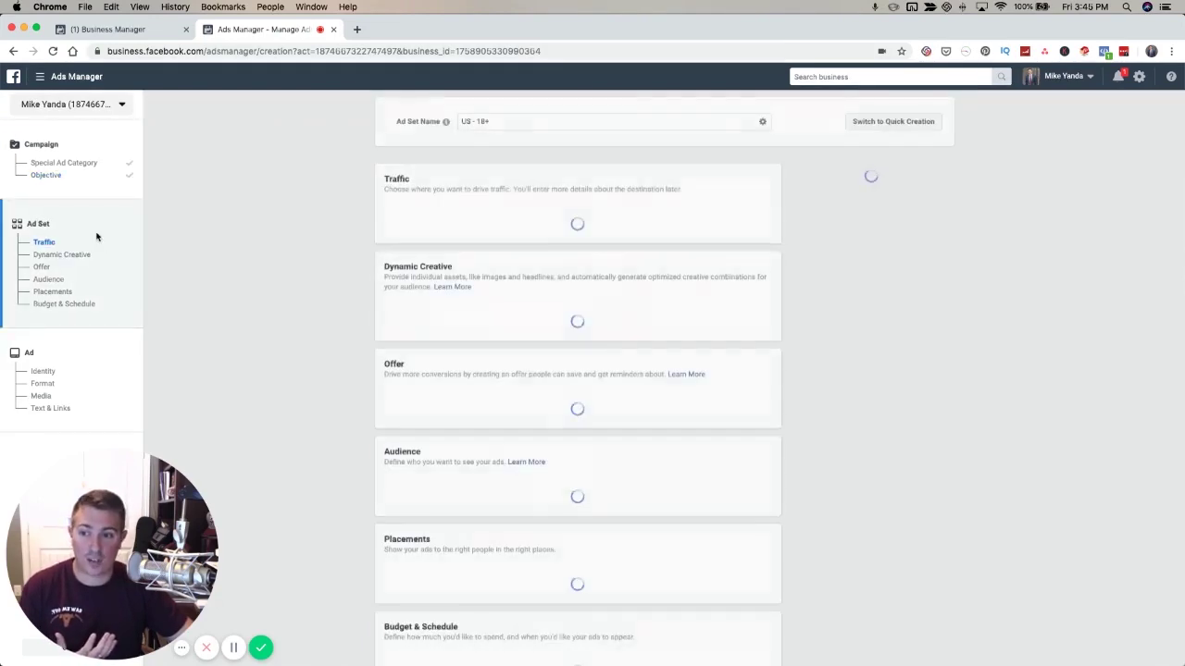
click(74, 305)
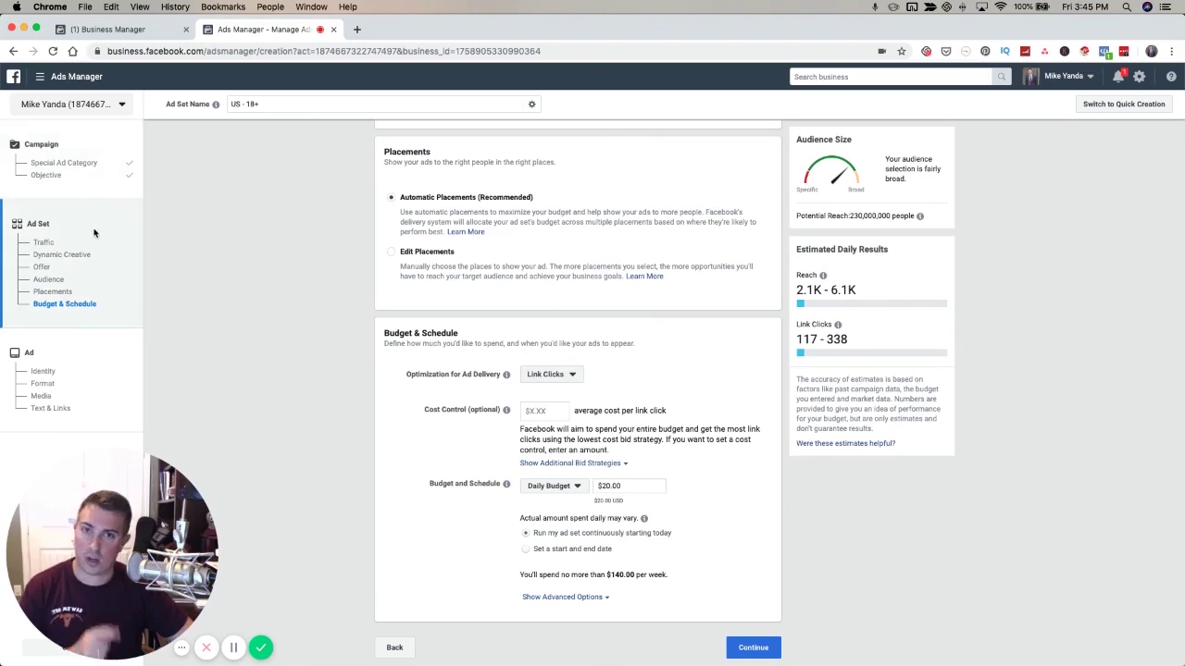
click(81, 354)
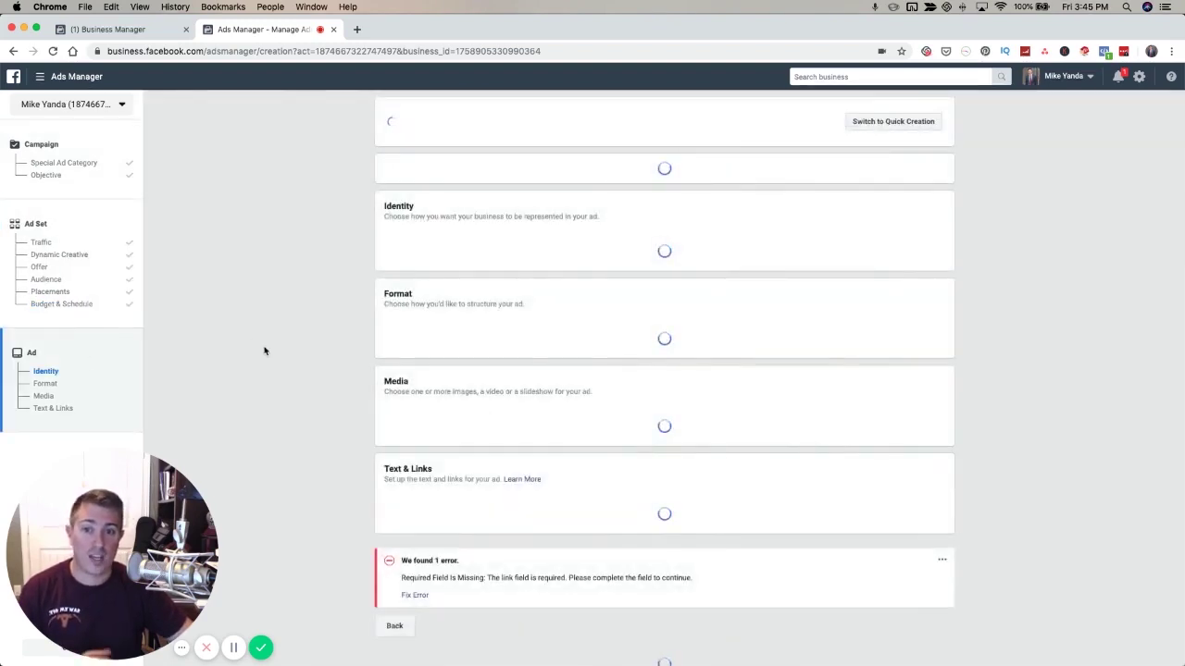
scroll(570, 345, down, 5)
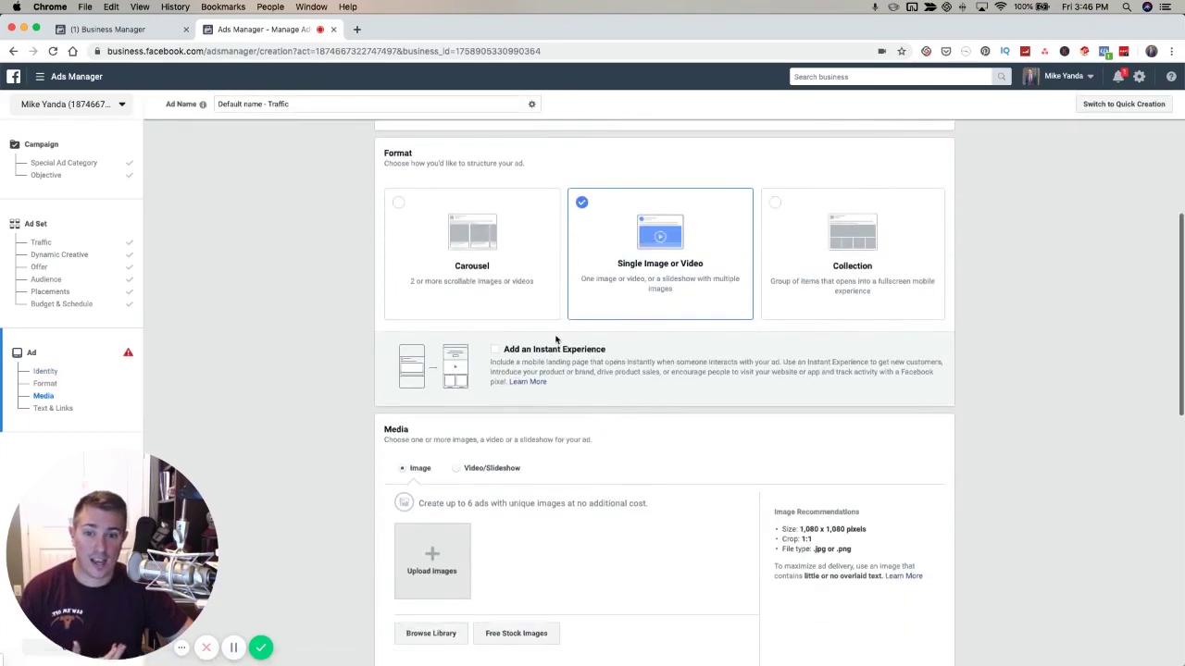
scroll(626, 311, down, 8)
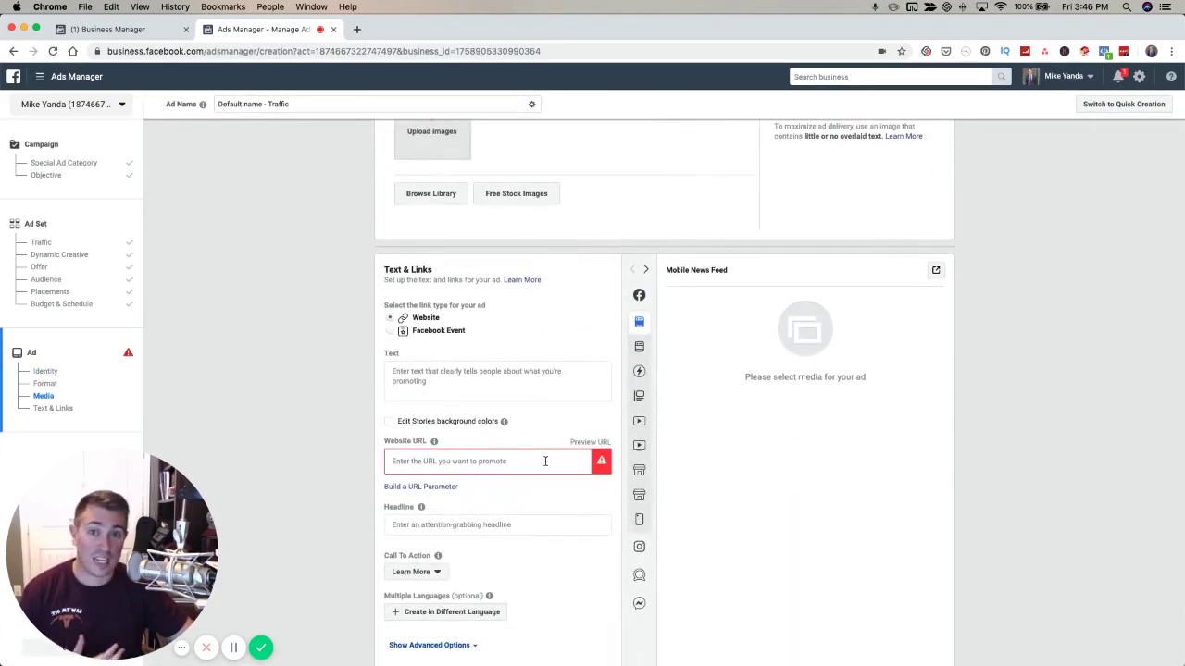
scroll(545, 461, down, 2)
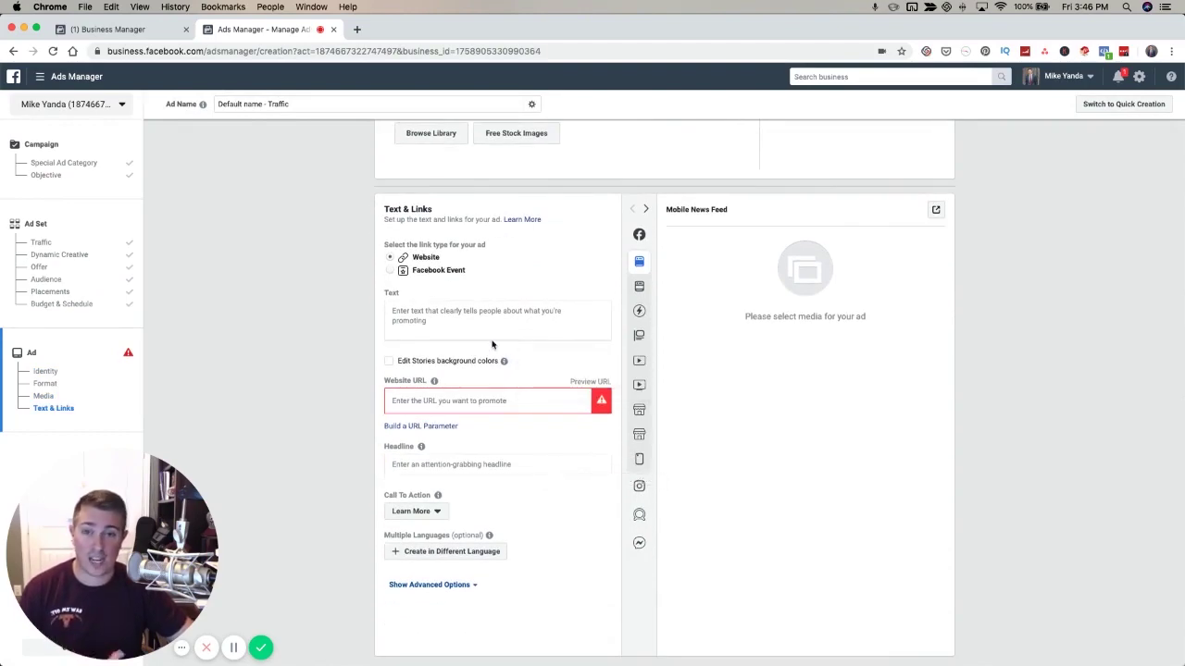
Return to the campaign objectives and choose Engagement to examine its engagement types and campaign settings.
click(85, 178)
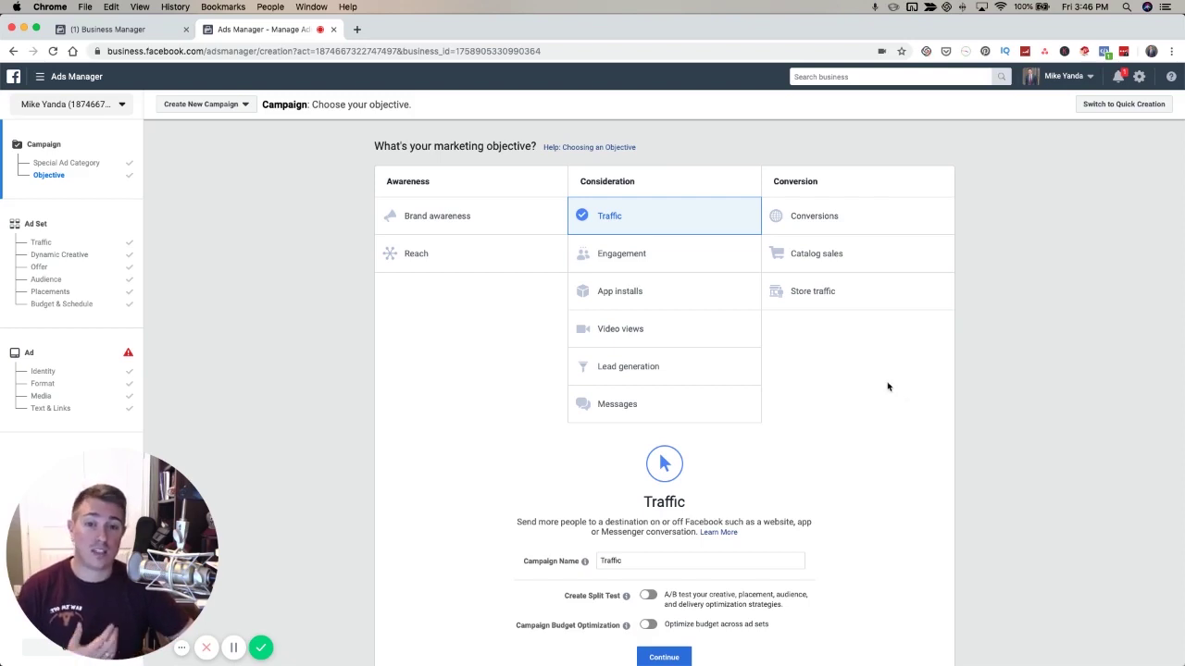
click(693, 265)
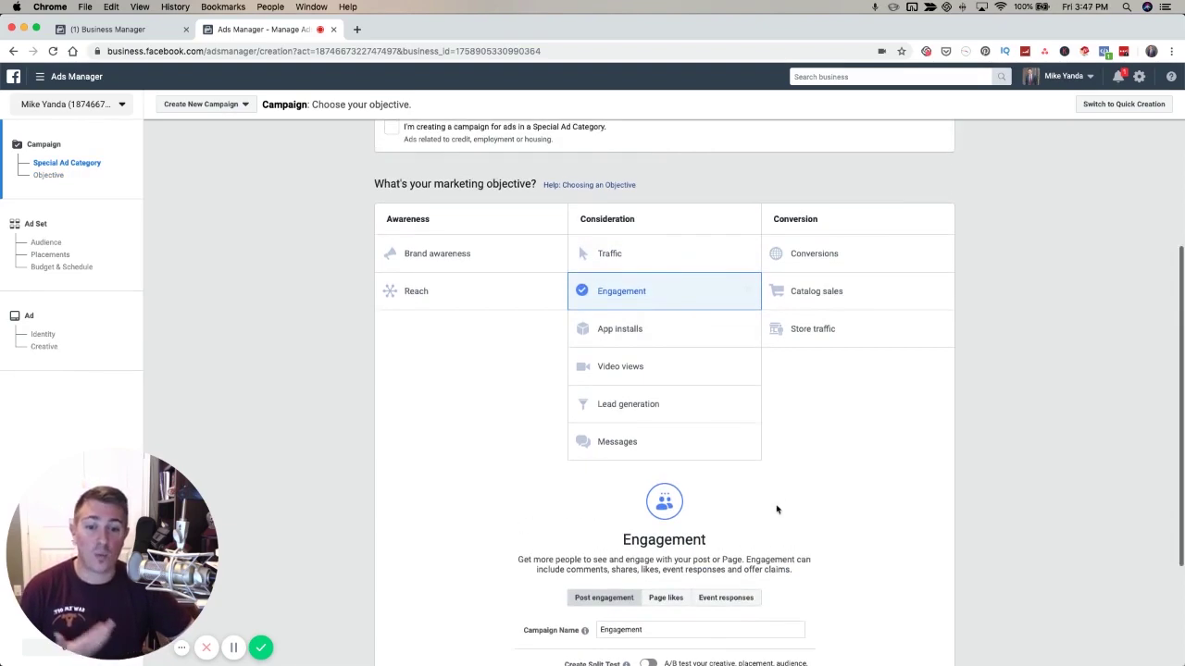
scroll(775, 509, down, 3)
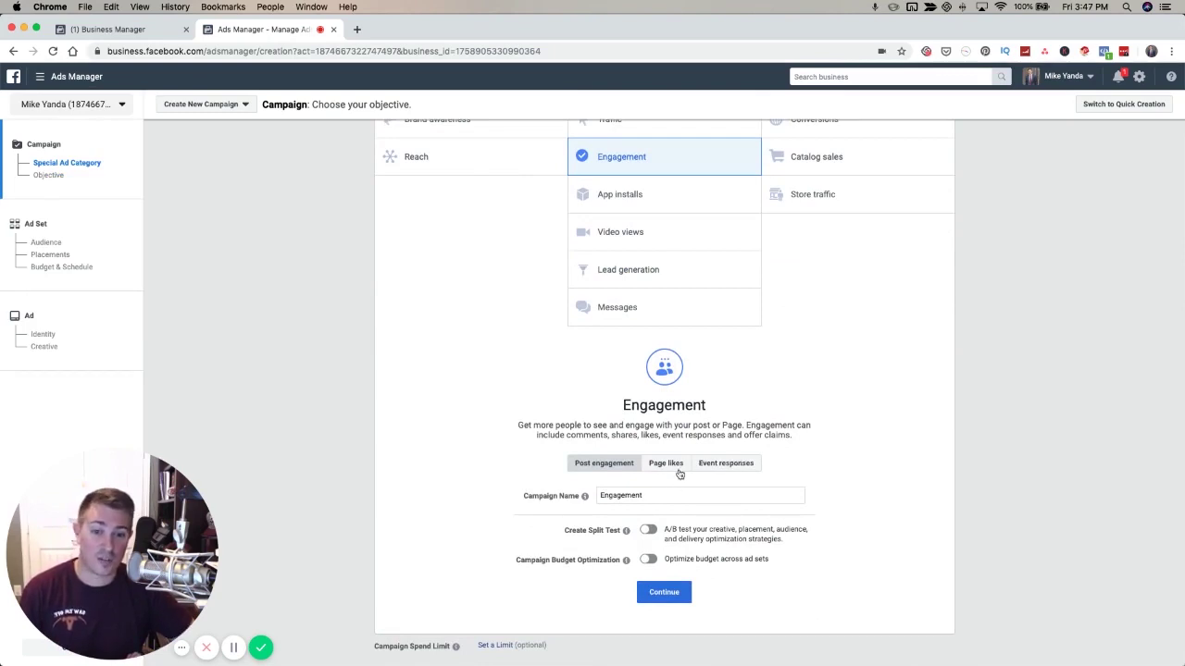
scroll(612, 469, up, 1)
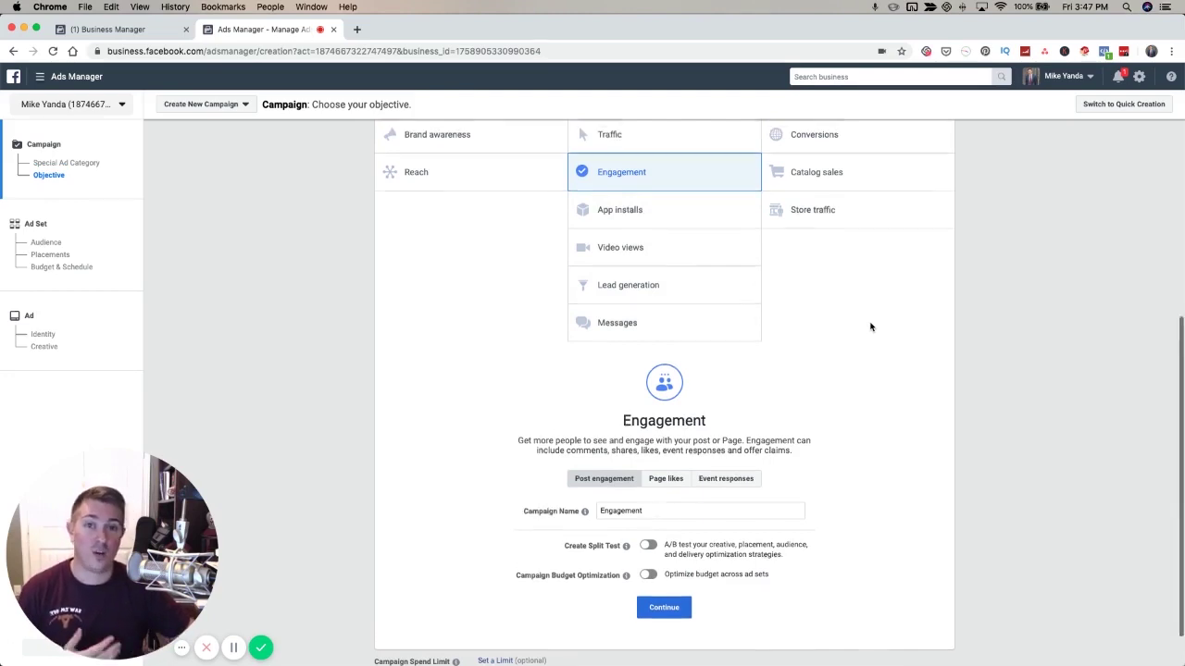
scroll(870, 326, up, 2)
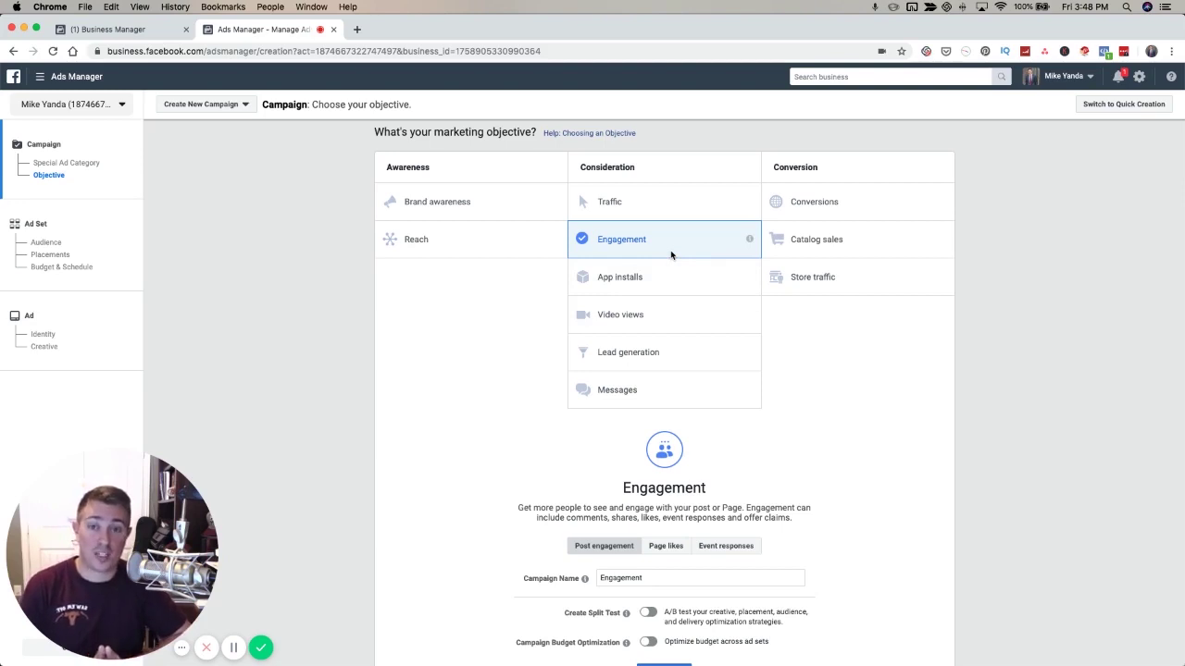
Try the Video views, Messages and Conversions objectives in turn to compare their campaign settings.
click(611, 323)
scroll(827, 471, down, 3)
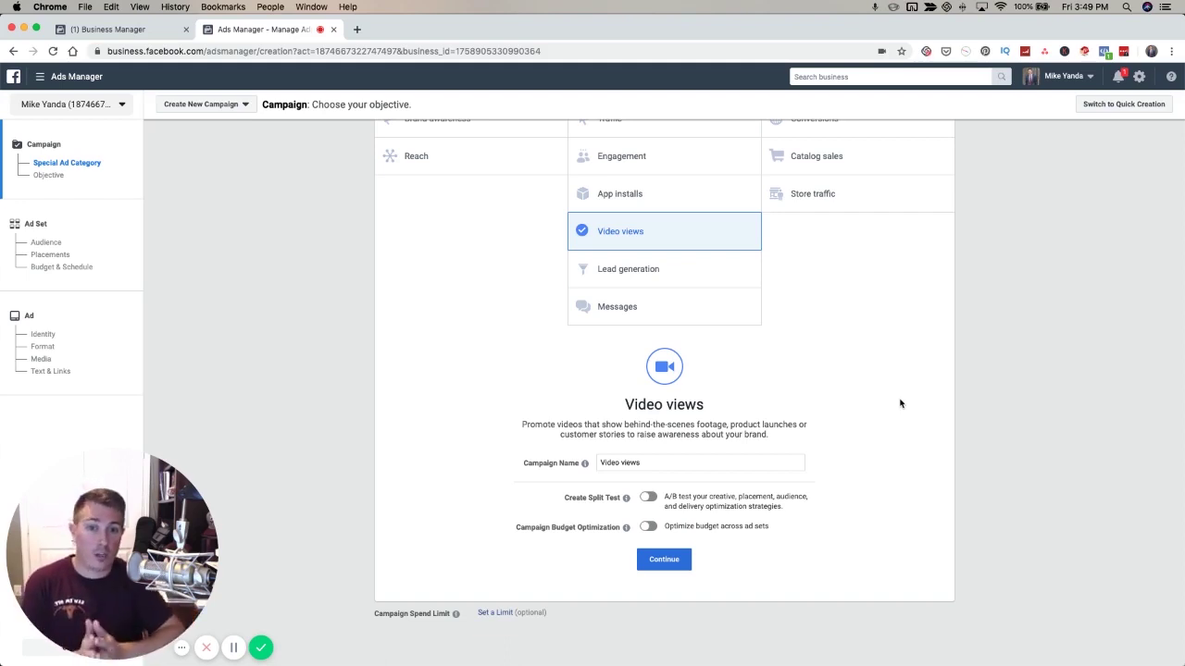
scroll(884, 387, up, 2)
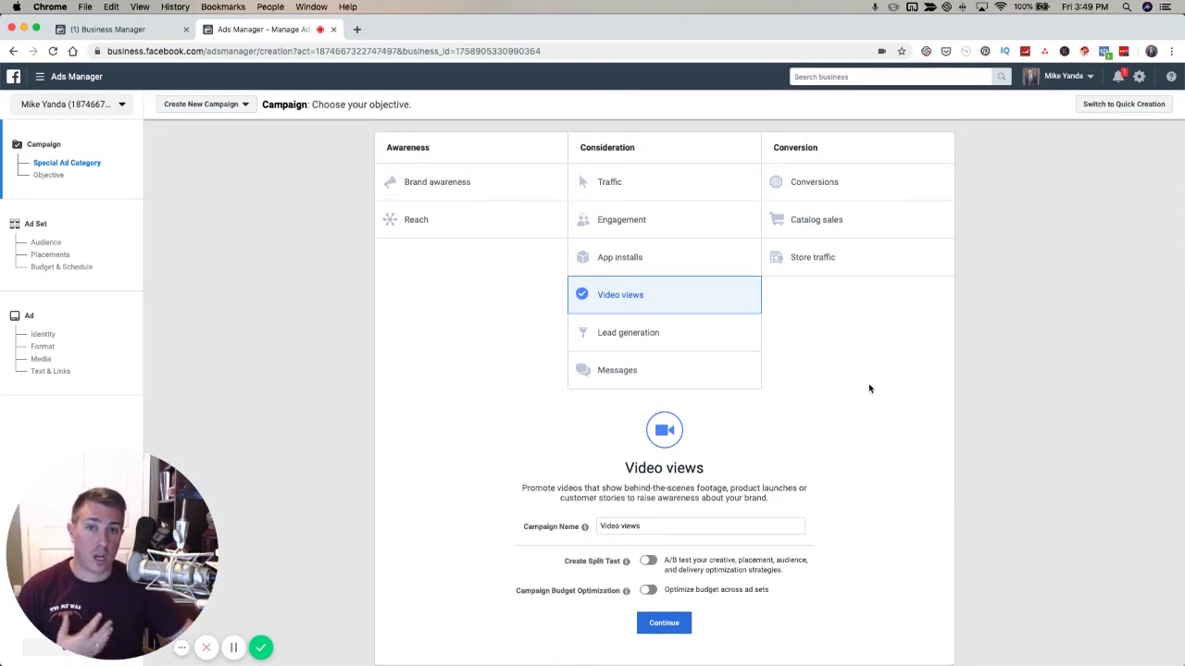
click(680, 374)
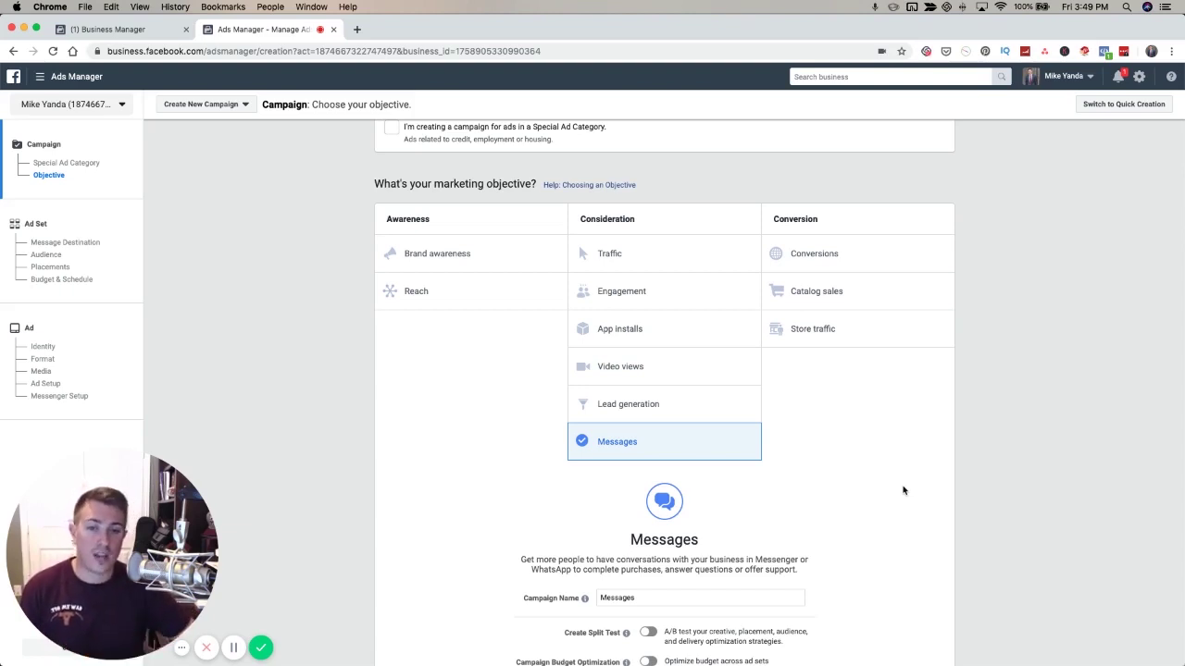
click(837, 262)
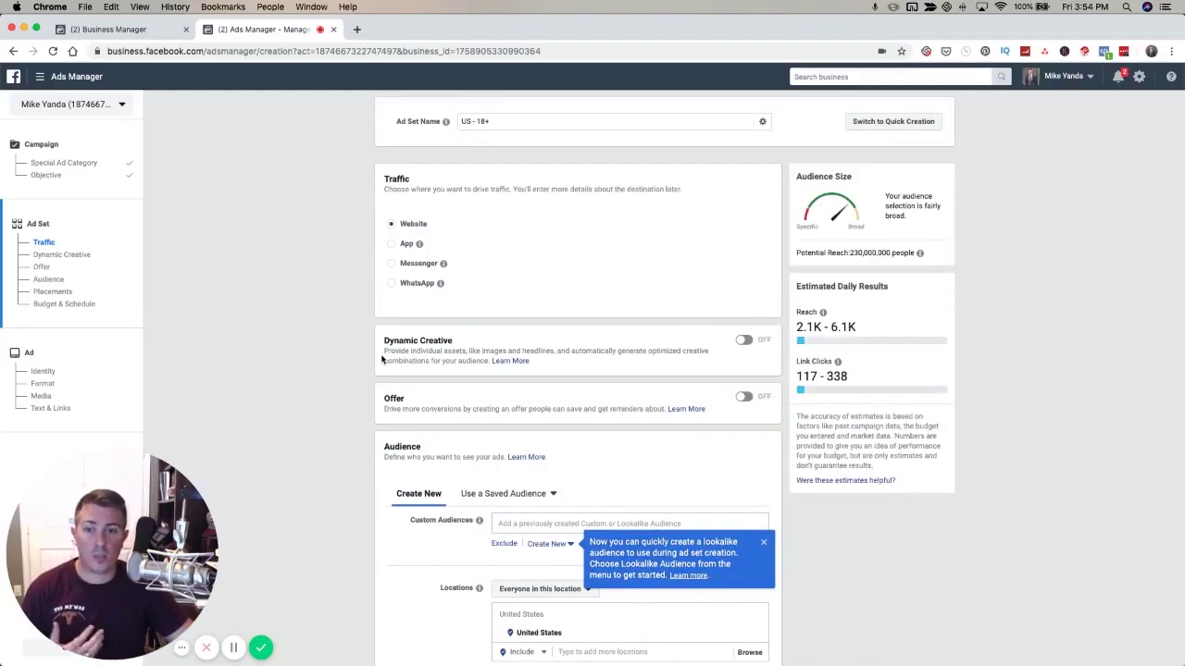
Dismiss the lookalike audience tip and review the Traffic ad set's audience, placements, and budget and schedule sections.
click(763, 544)
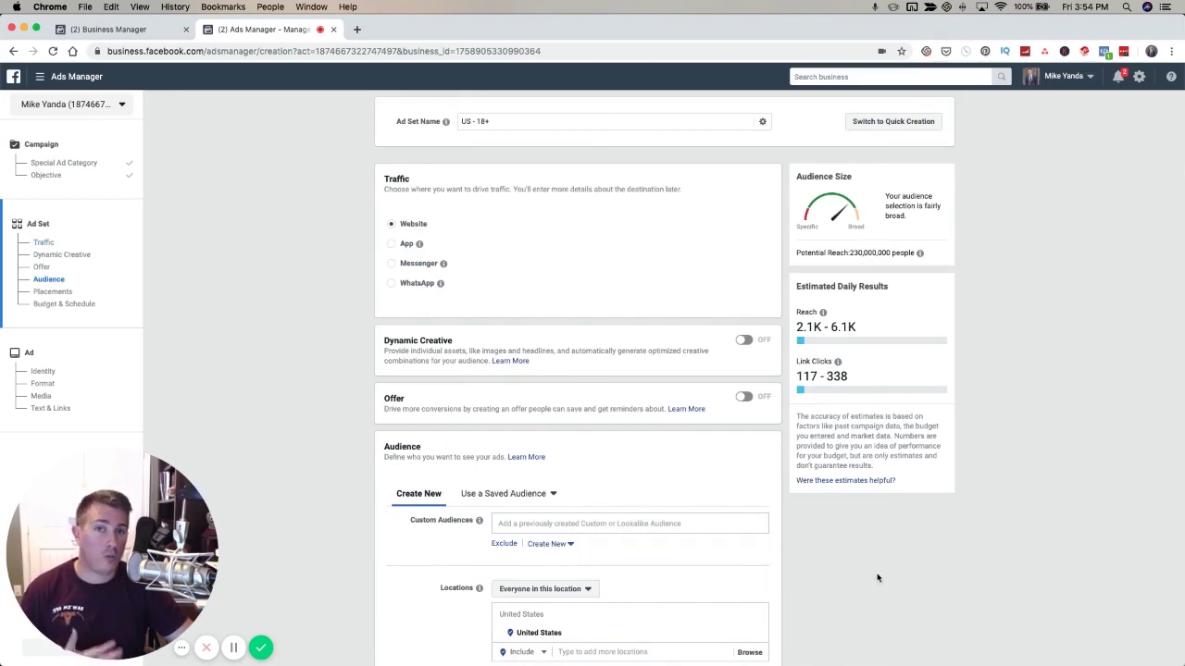
scroll(877, 577, down, 5)
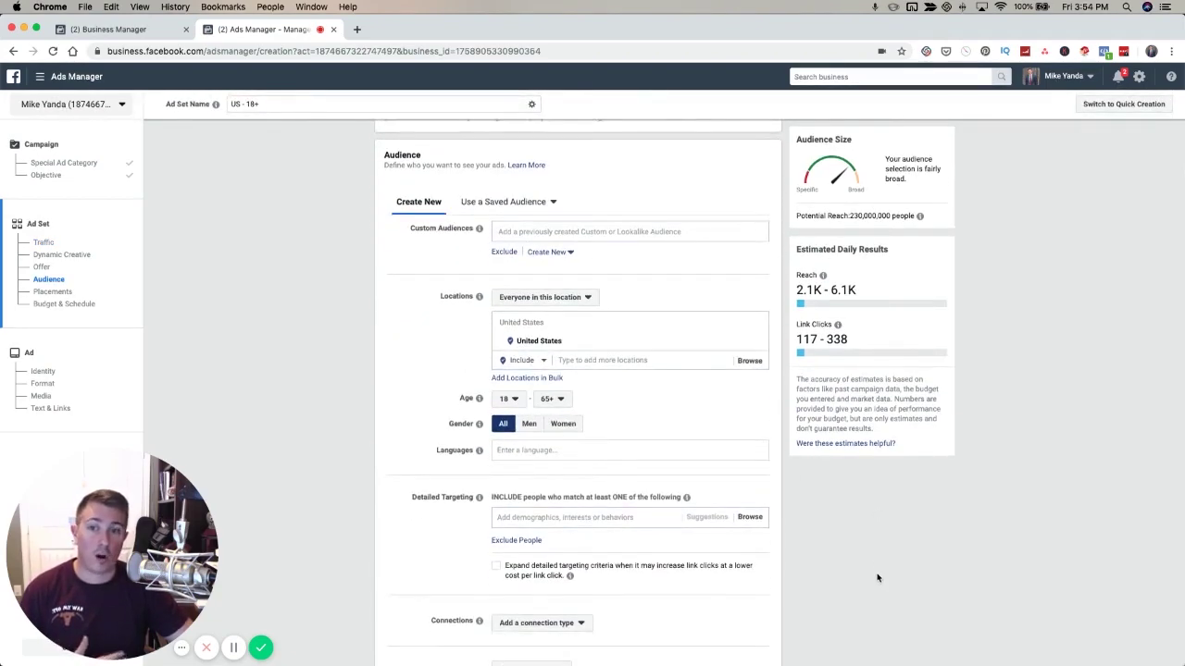
scroll(521, 373, down, 10)
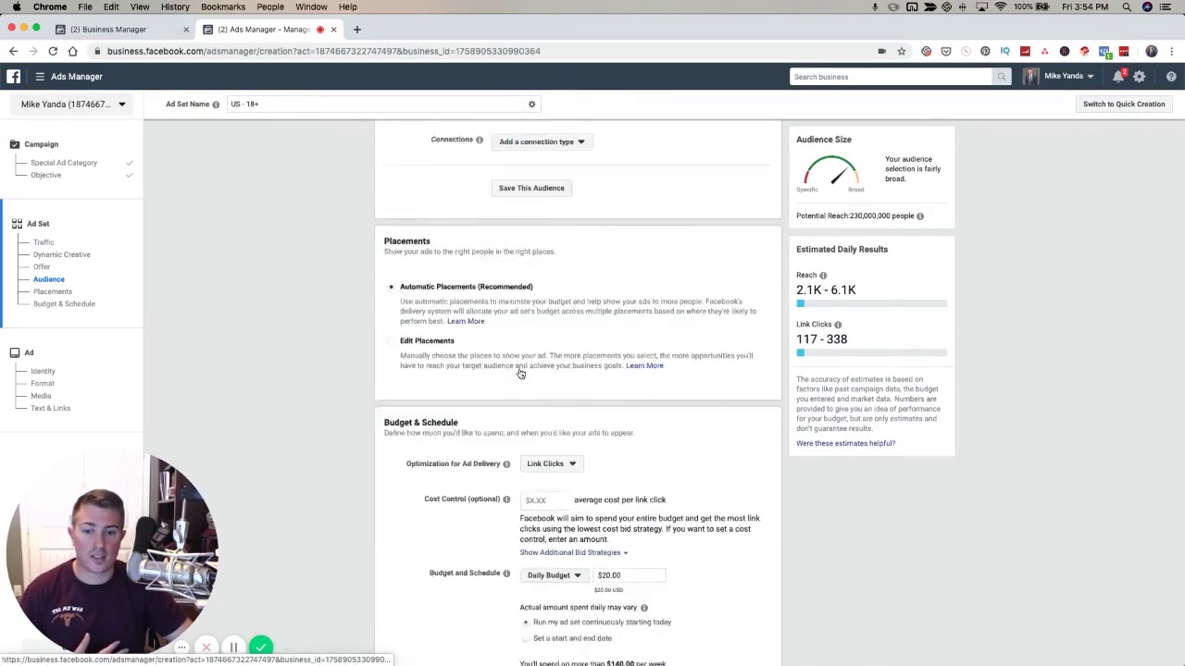
Return to the campaign level and review the Traffic objective's name, split test and budget optimization settings.
scroll(520, 373, up, 1)
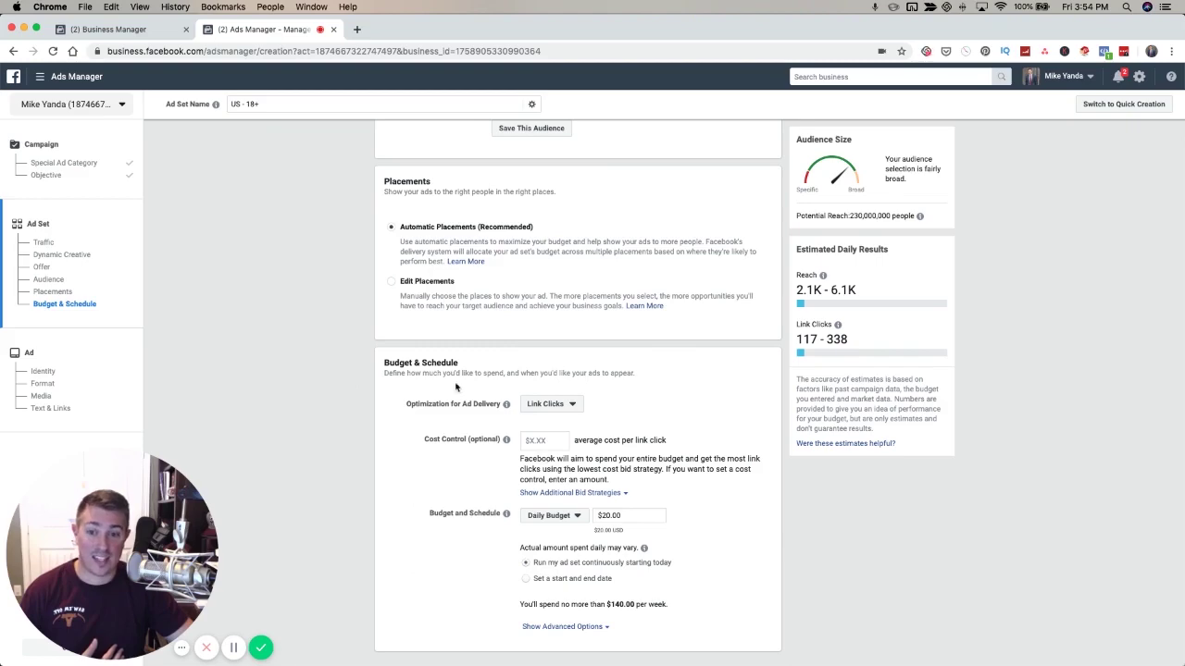
click(71, 151)
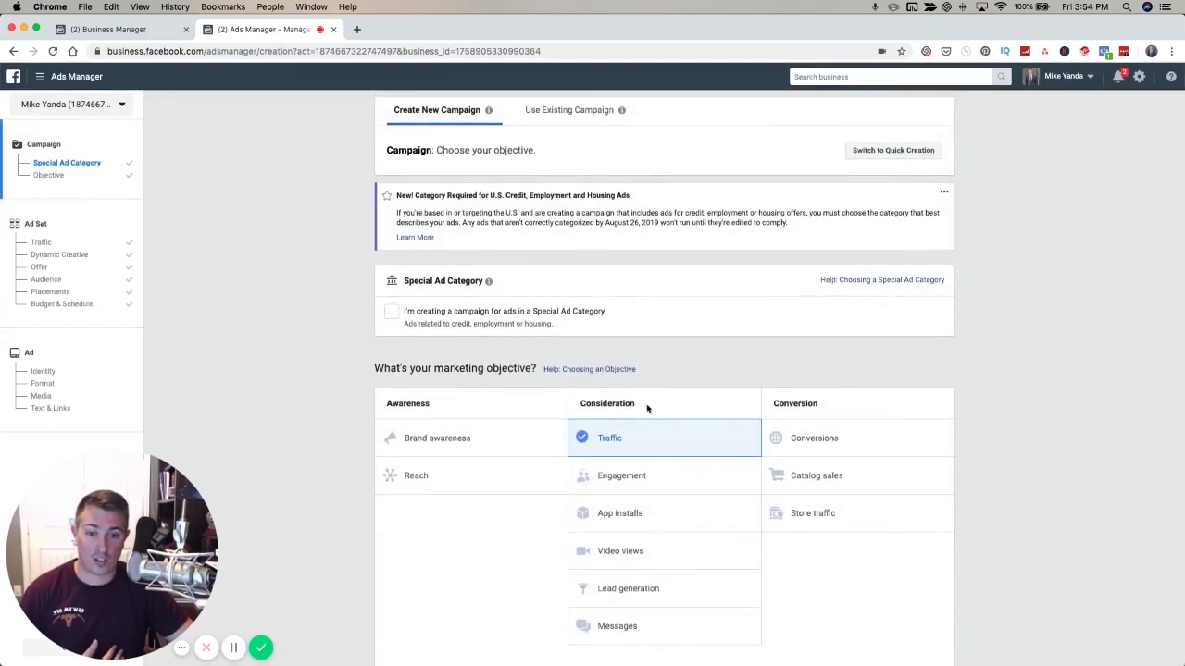
scroll(751, 443, down, 2)
scroll(602, 478, down, 5)
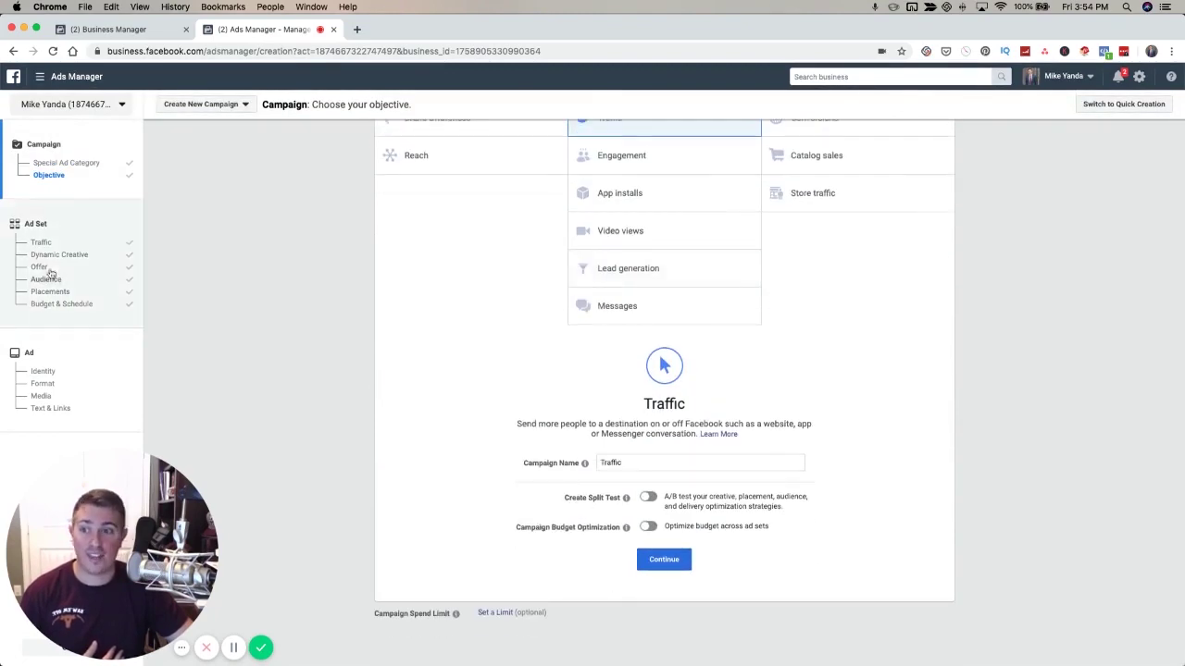
Go back to the ad set and examine its audience settings, including custom audiences, locations and the minimum age choices.
click(69, 225)
scroll(590, 435, down, 4)
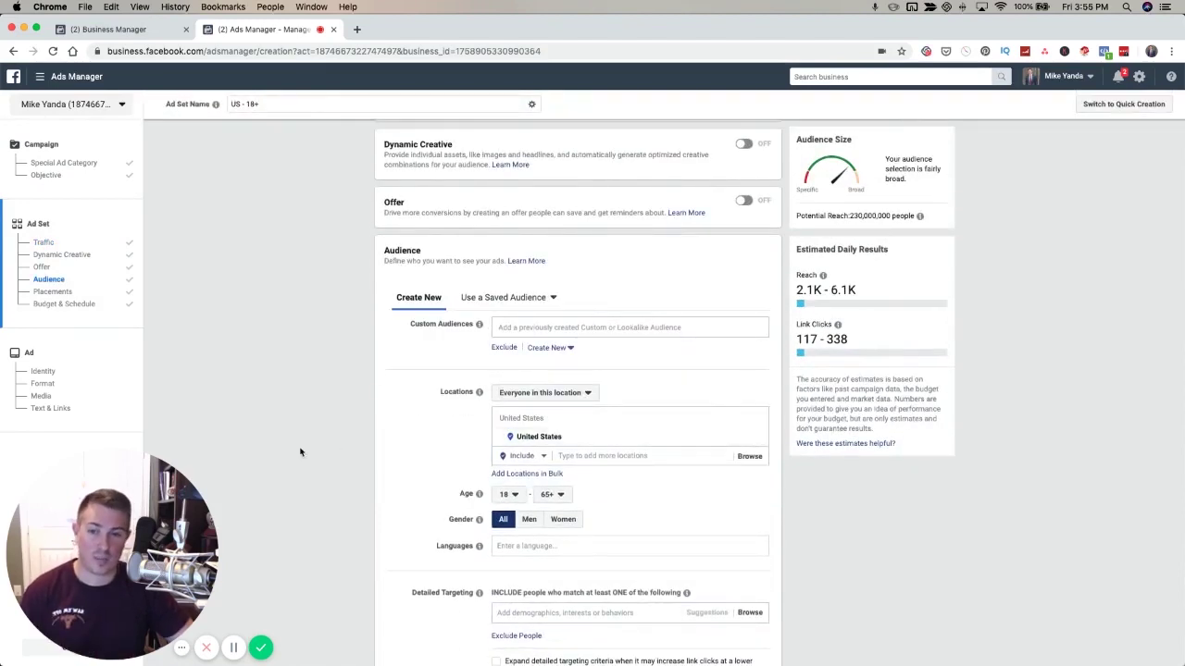
click(555, 328)
click(389, 397)
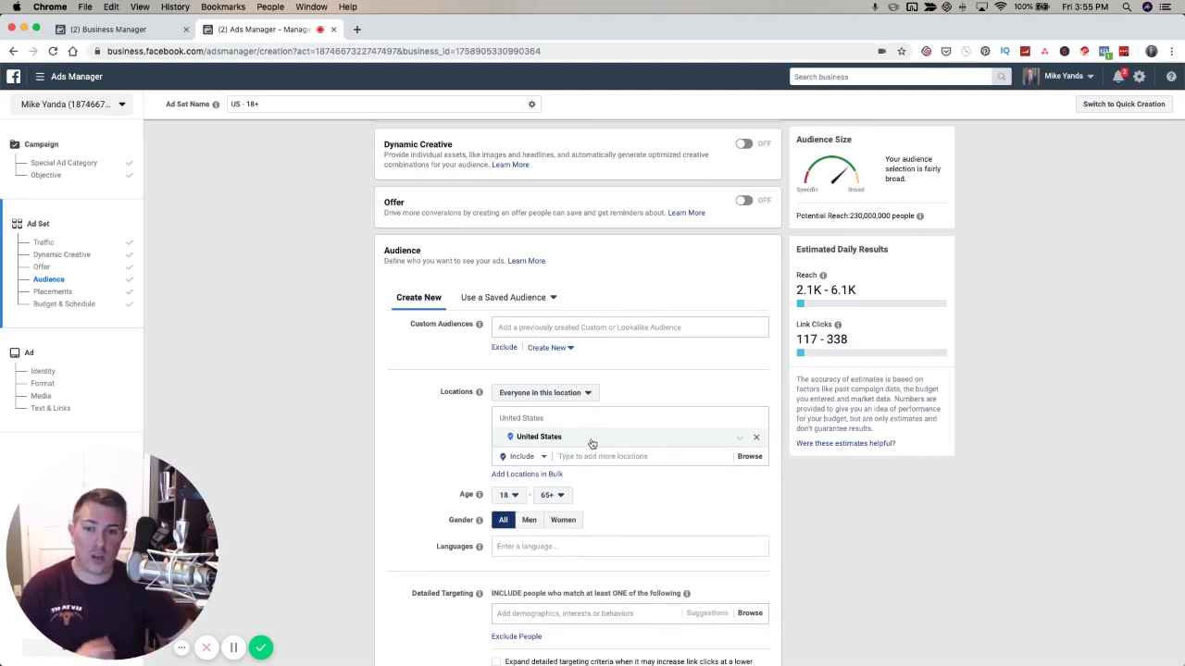
scroll(441, 476, down, 1)
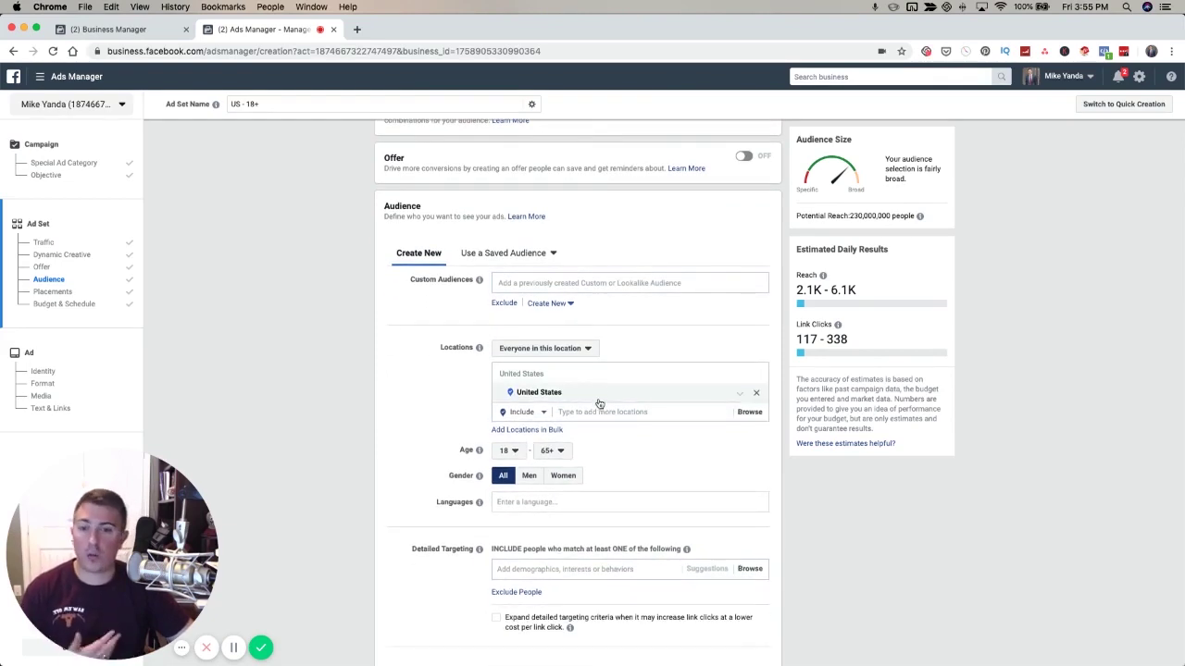
click(509, 451)
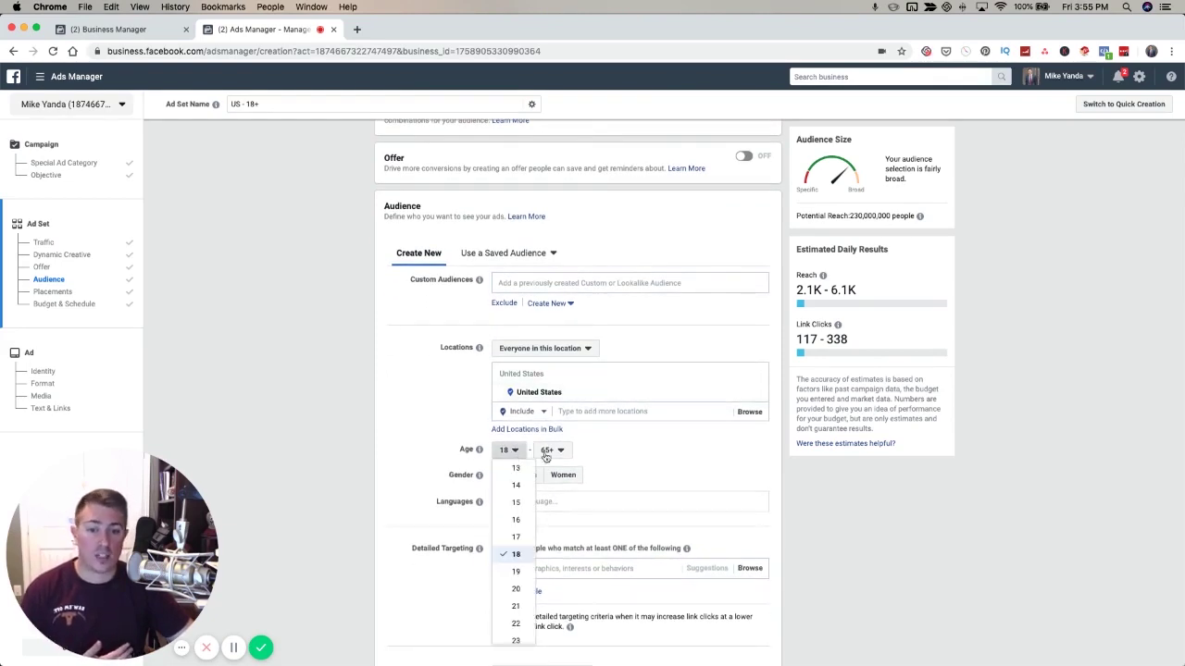
click(625, 455)
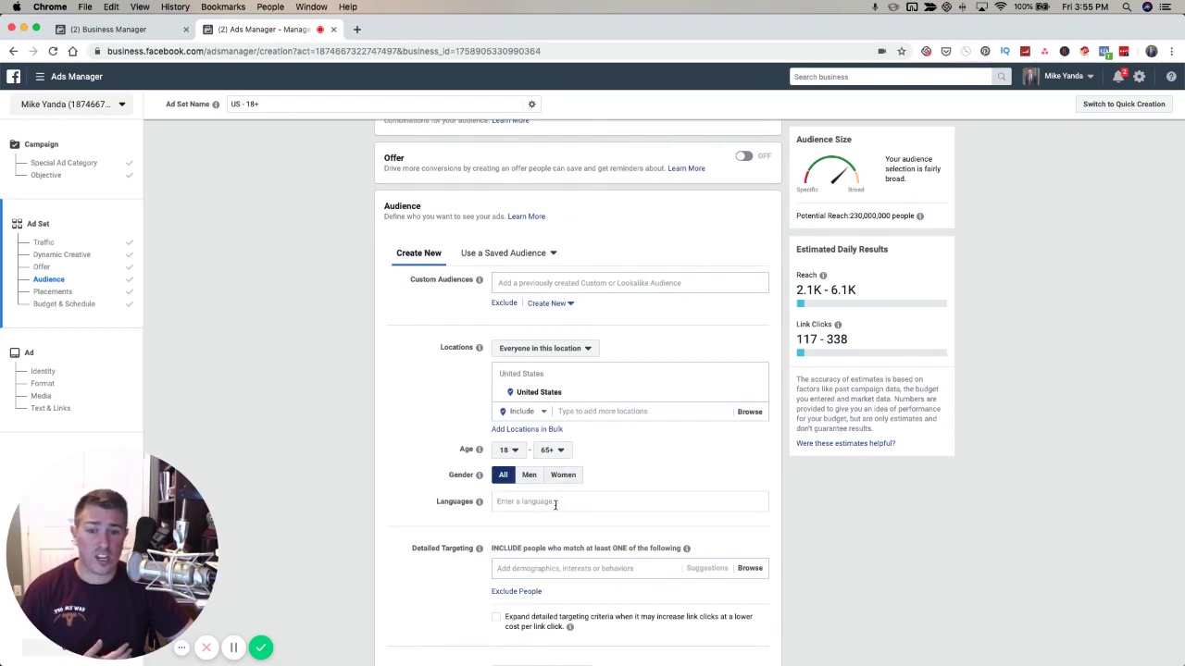
scroll(555, 503, down, 5)
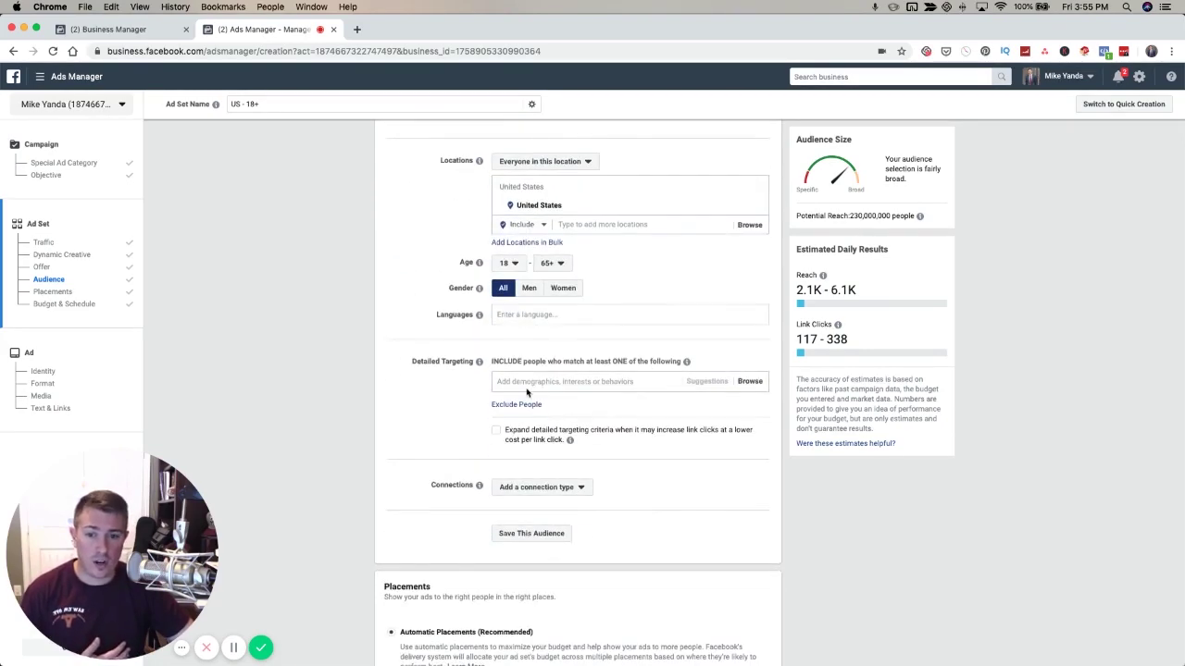
Search the detailed targeting for CEO, look through the suggested interests, and clear the search.
click(542, 382)
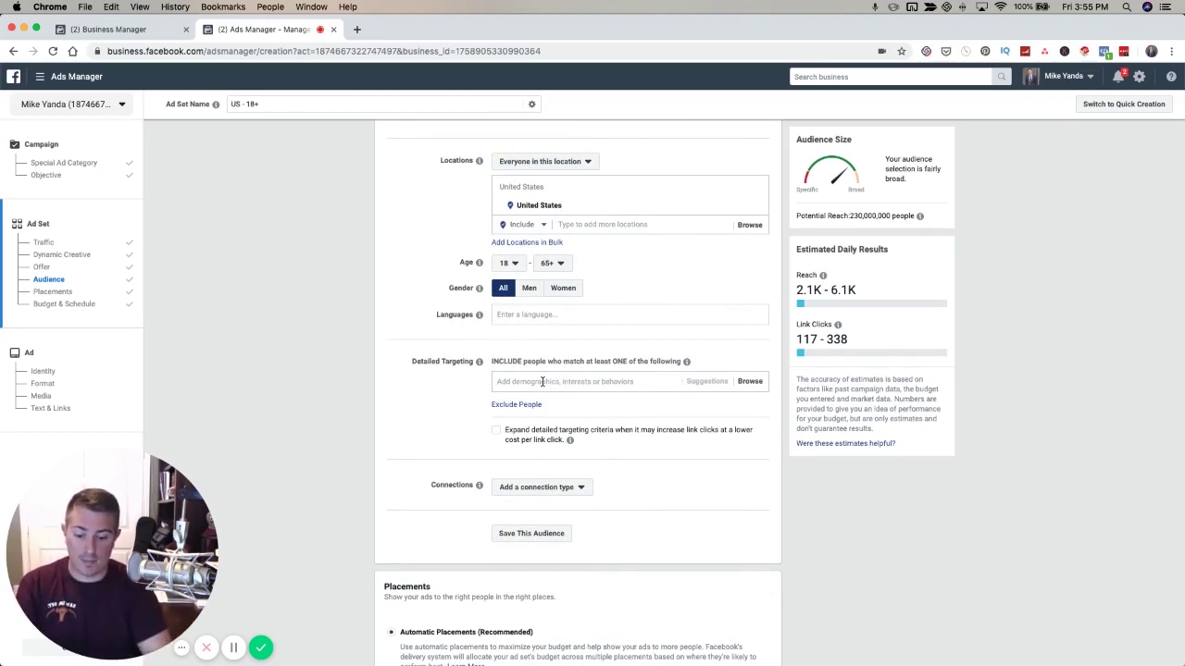
text(CEO)
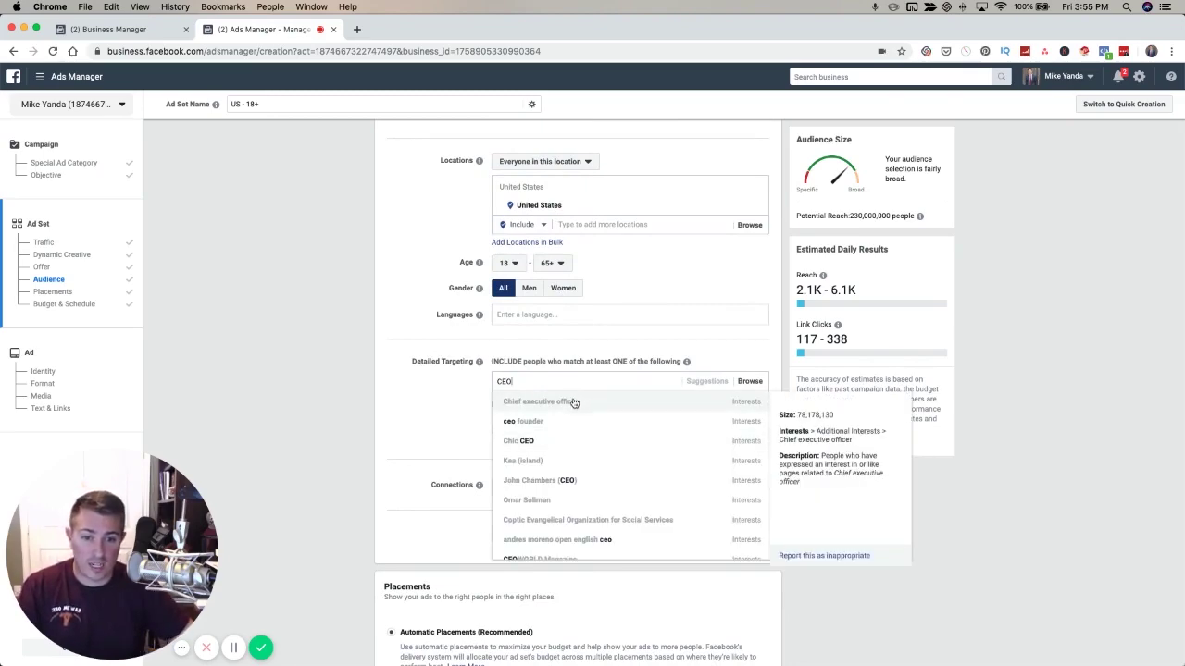
scroll(621, 497, down, 3)
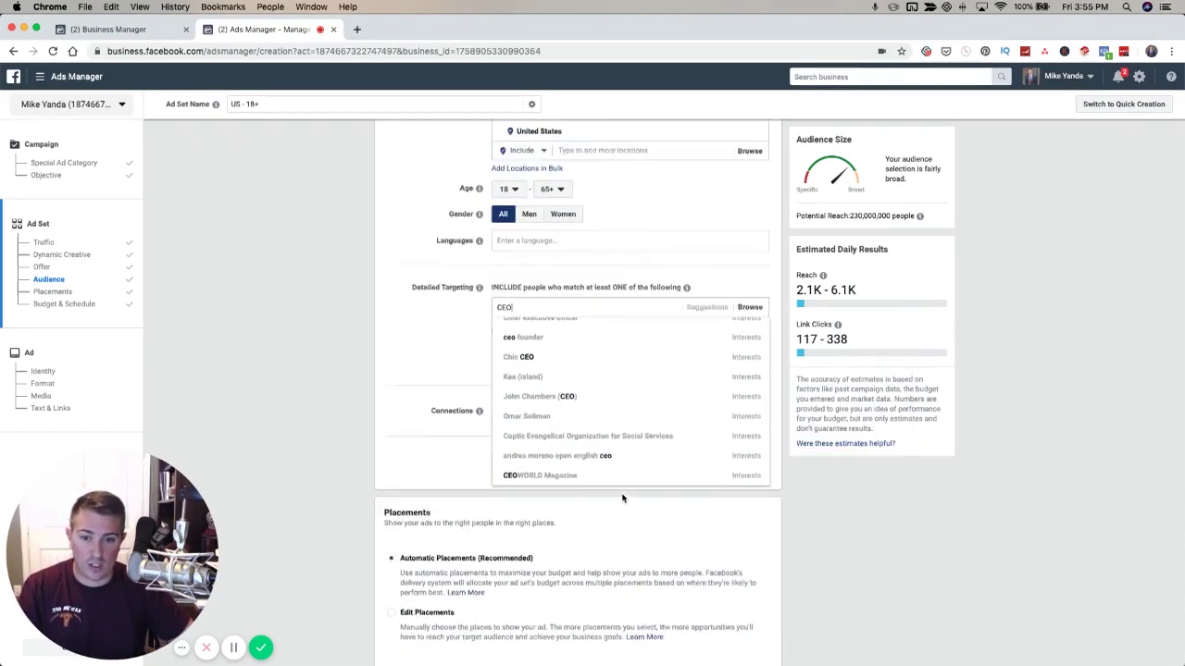
scroll(622, 498, up, 1)
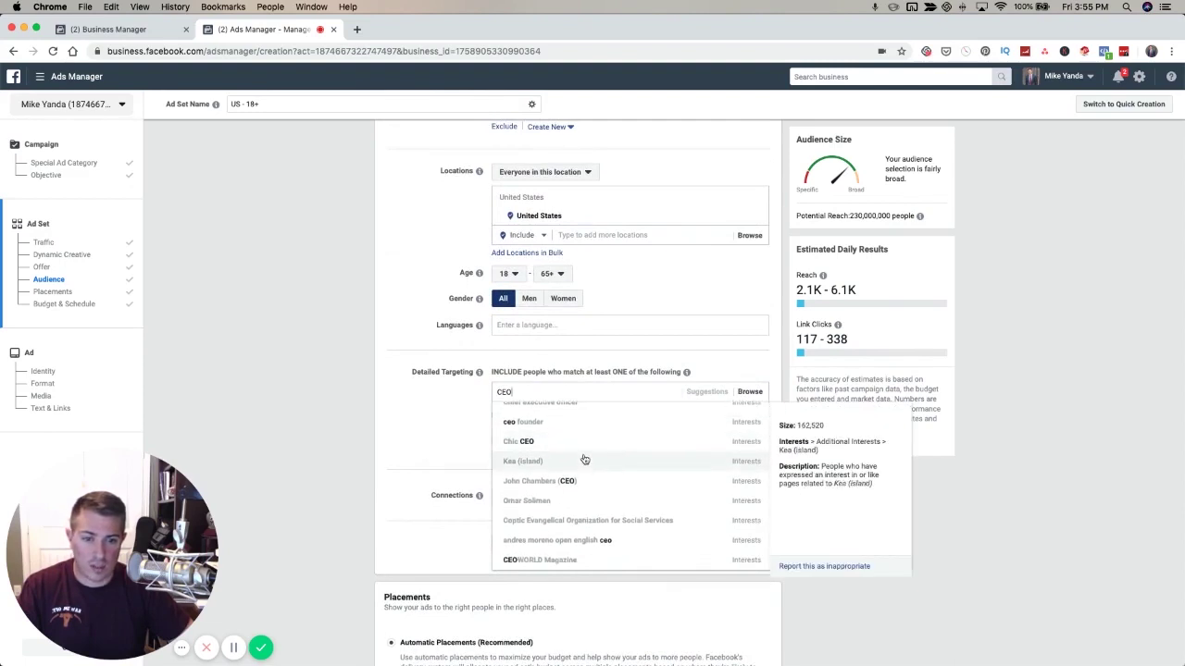
scroll(584, 460, down, 1)
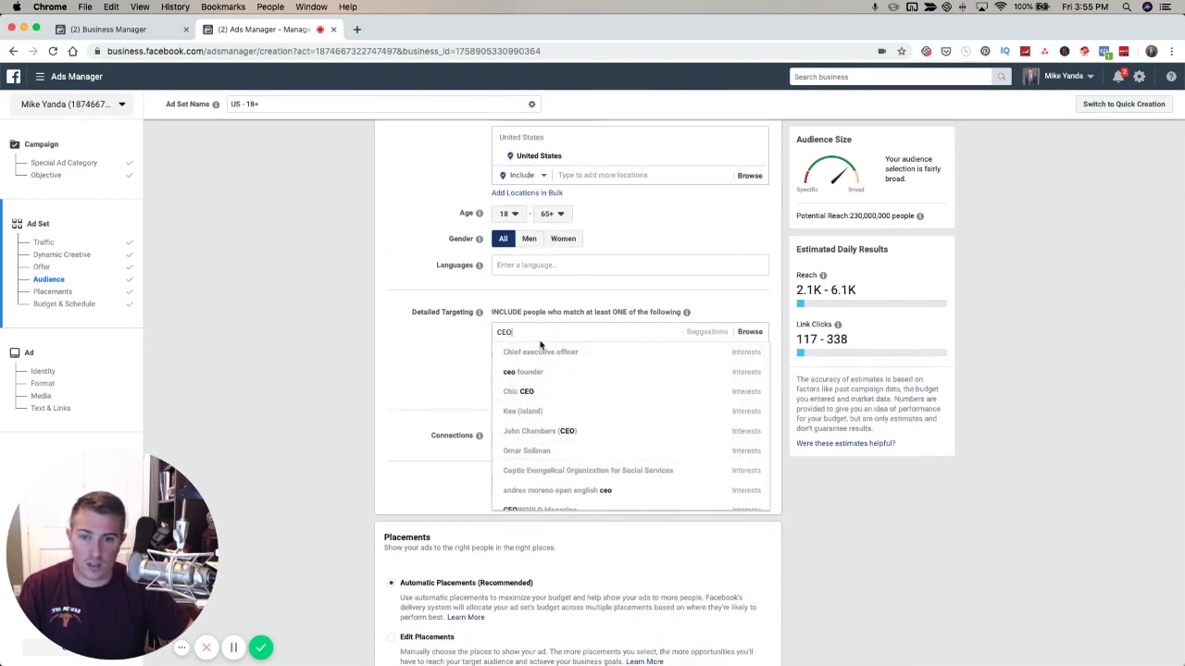
key(BackSpace)
key(BackSpace)
key(BackSpace)
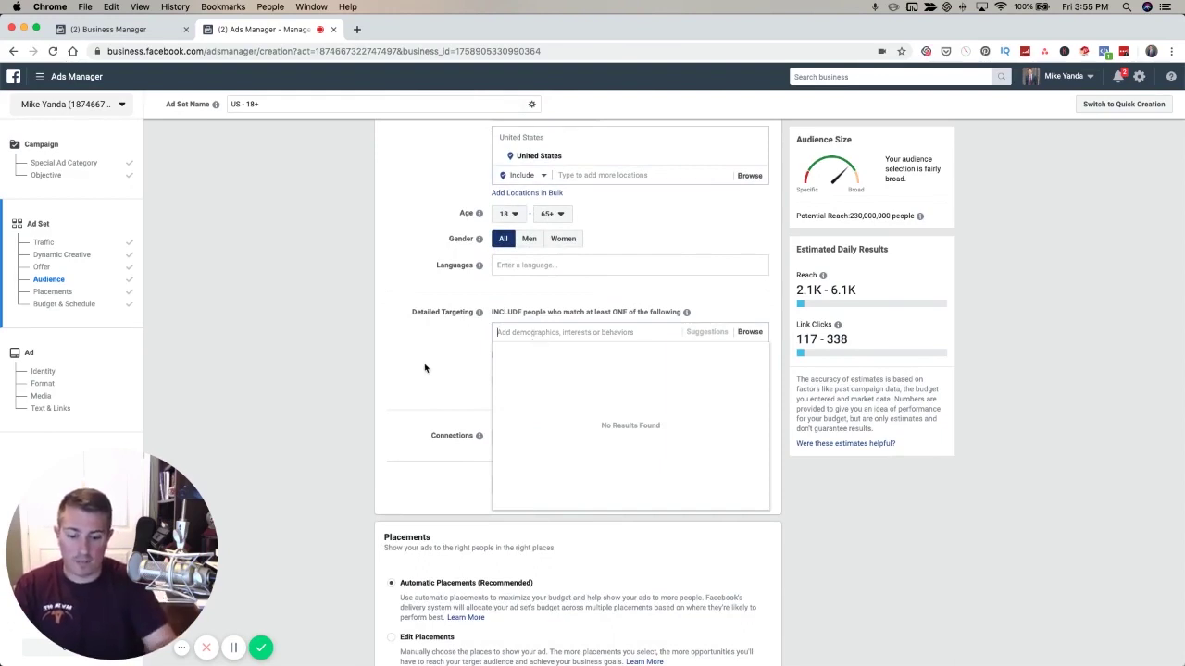
Search the detailed targeting for Teacher, try the Mathematics Teacher job title, and remove it again.
text(Personal)
key(ctrl+a)
text(Teache)
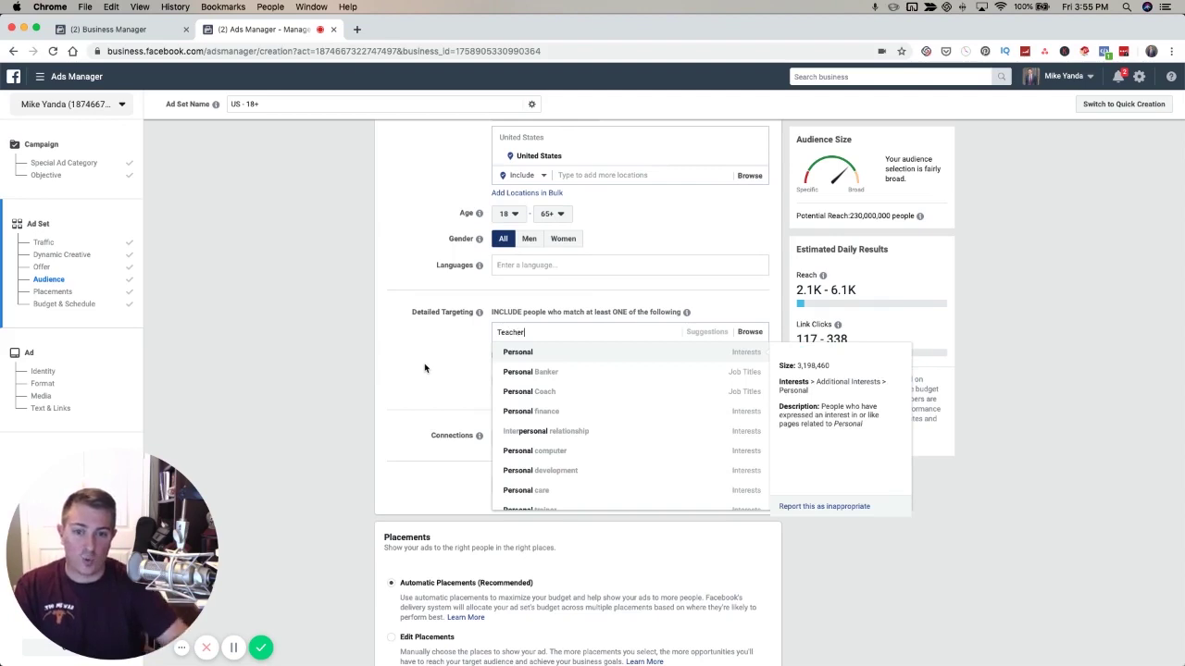
text(r)
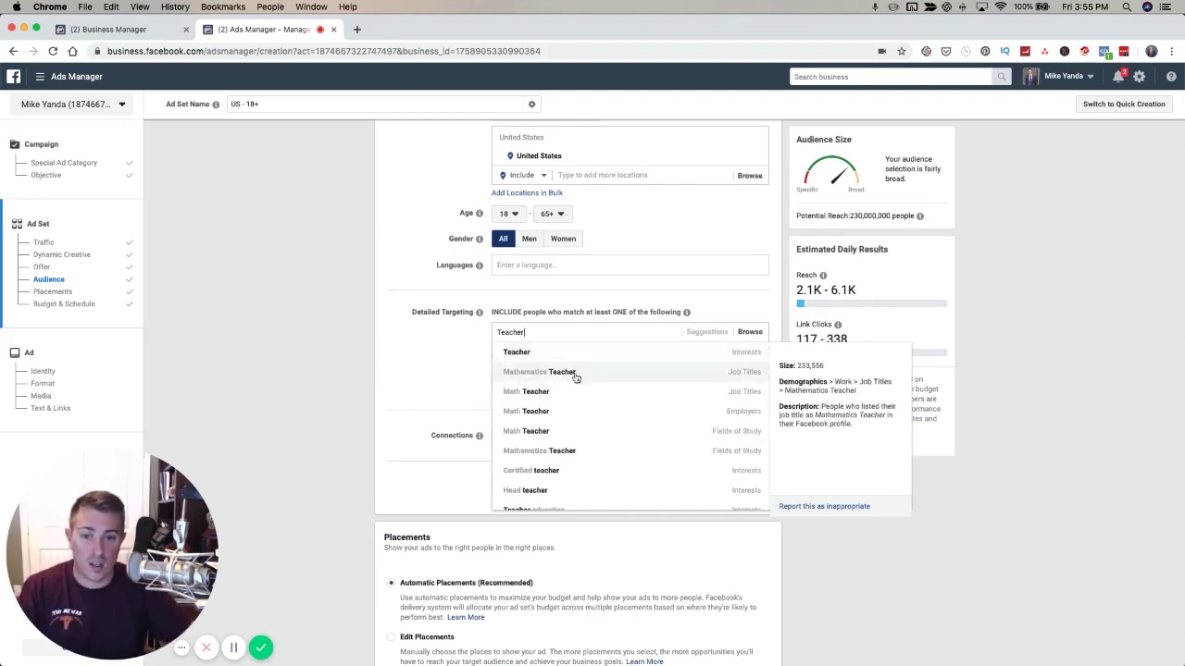
click(690, 383)
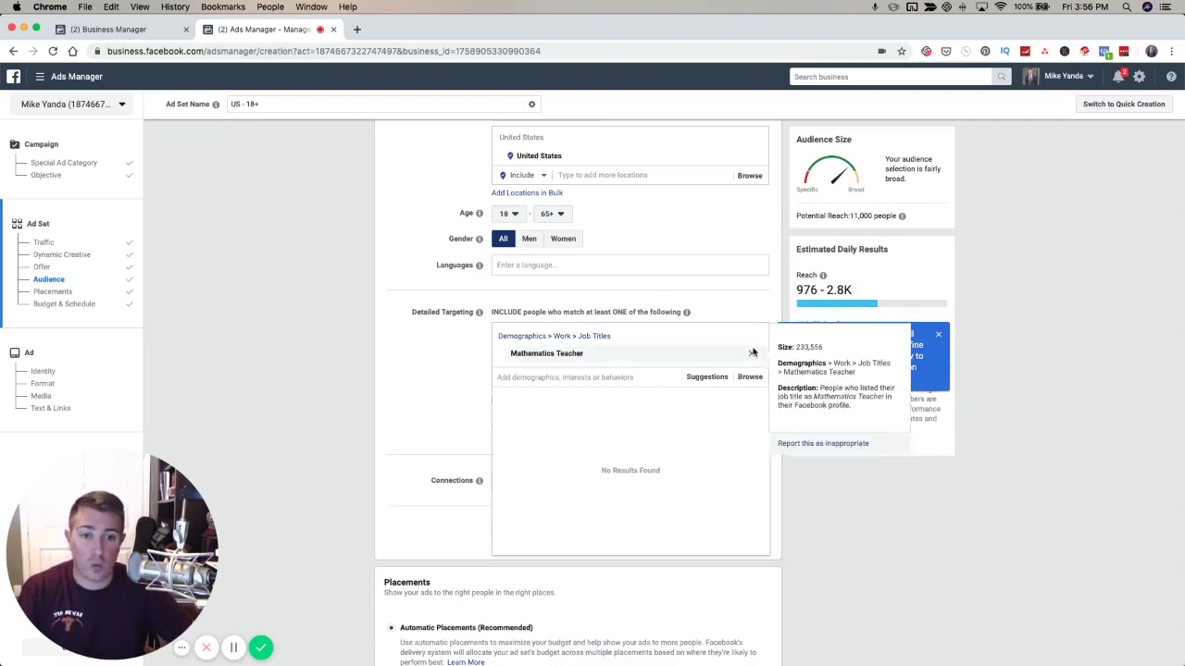
click(754, 338)
Search the detailed targeting for math, add the Mathematics interest, and check the audience's potential reach.
click(595, 333)
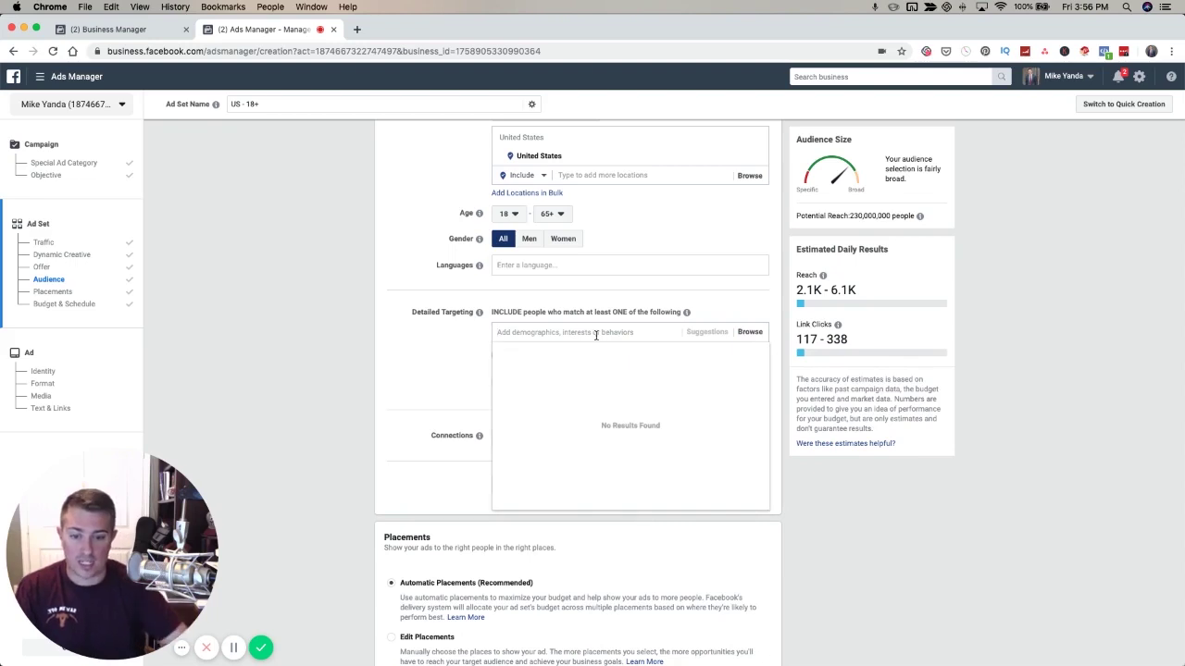
text(math)
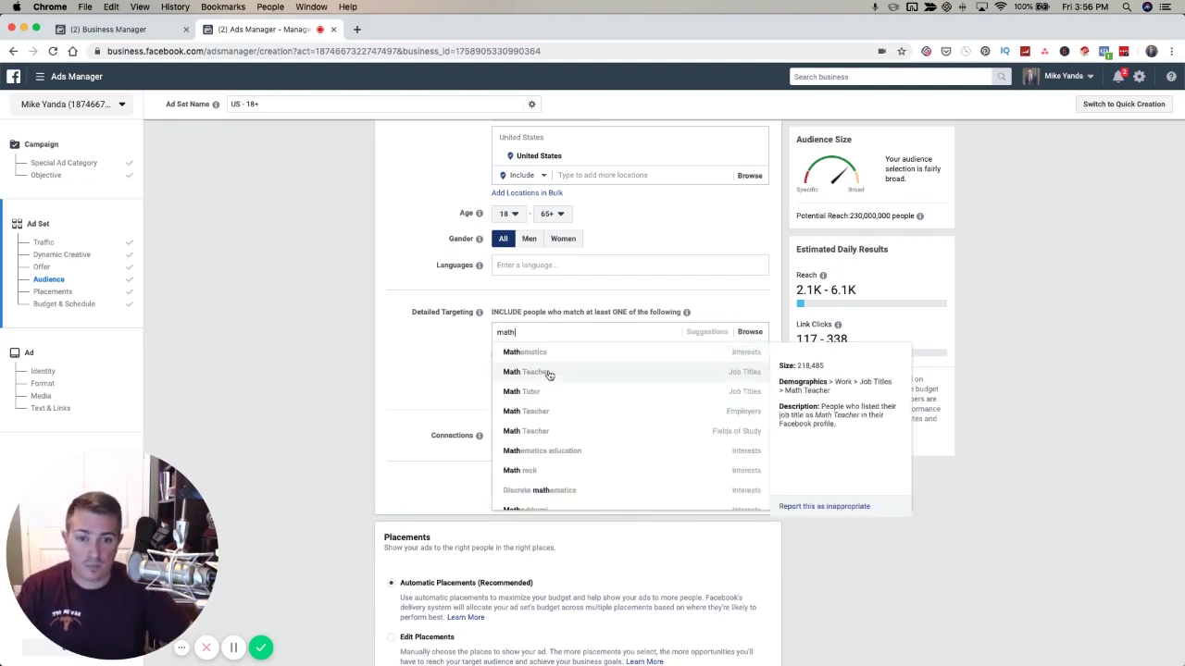
click(580, 359)
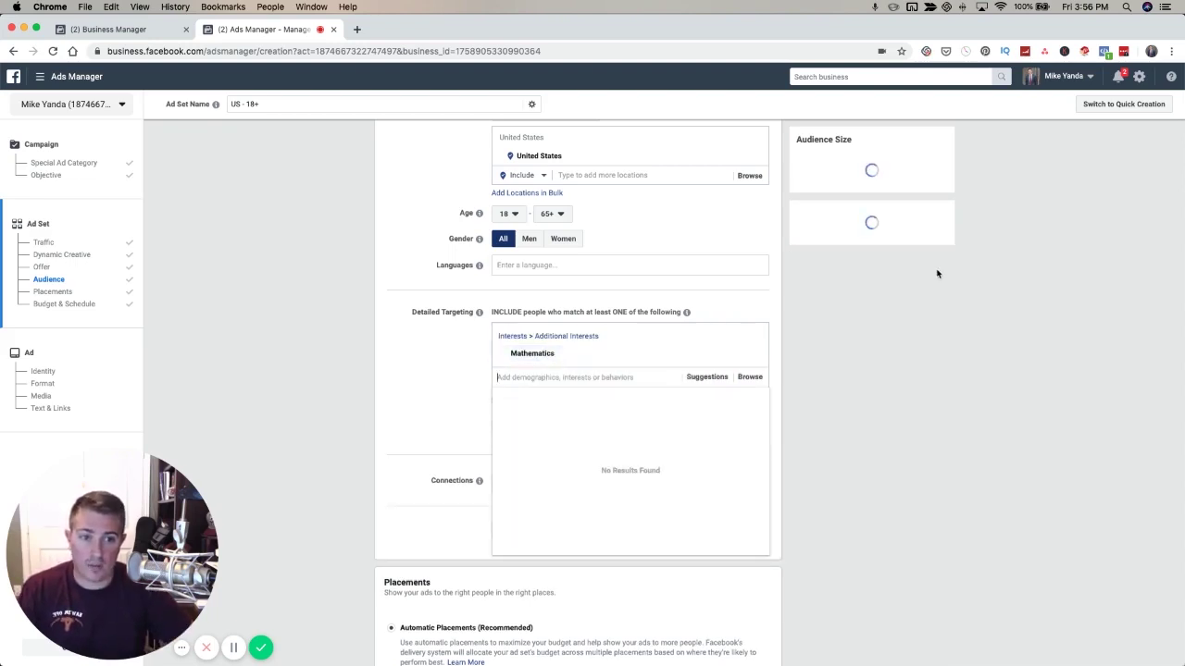
mouse_move(915, 216)
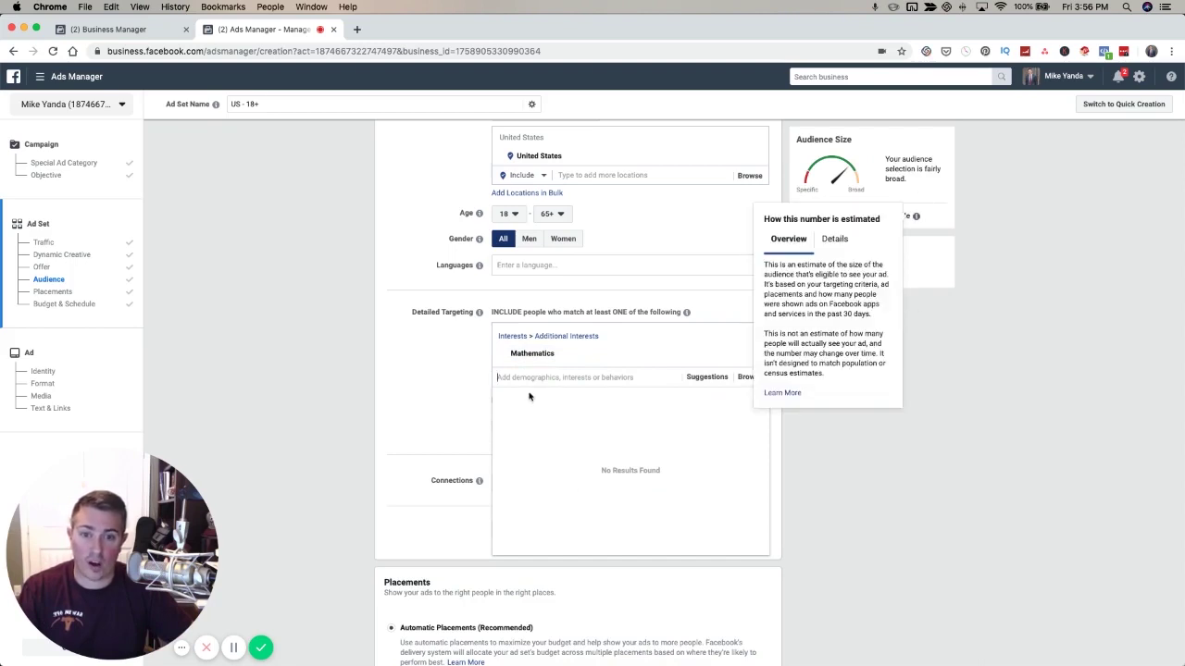
click(419, 387)
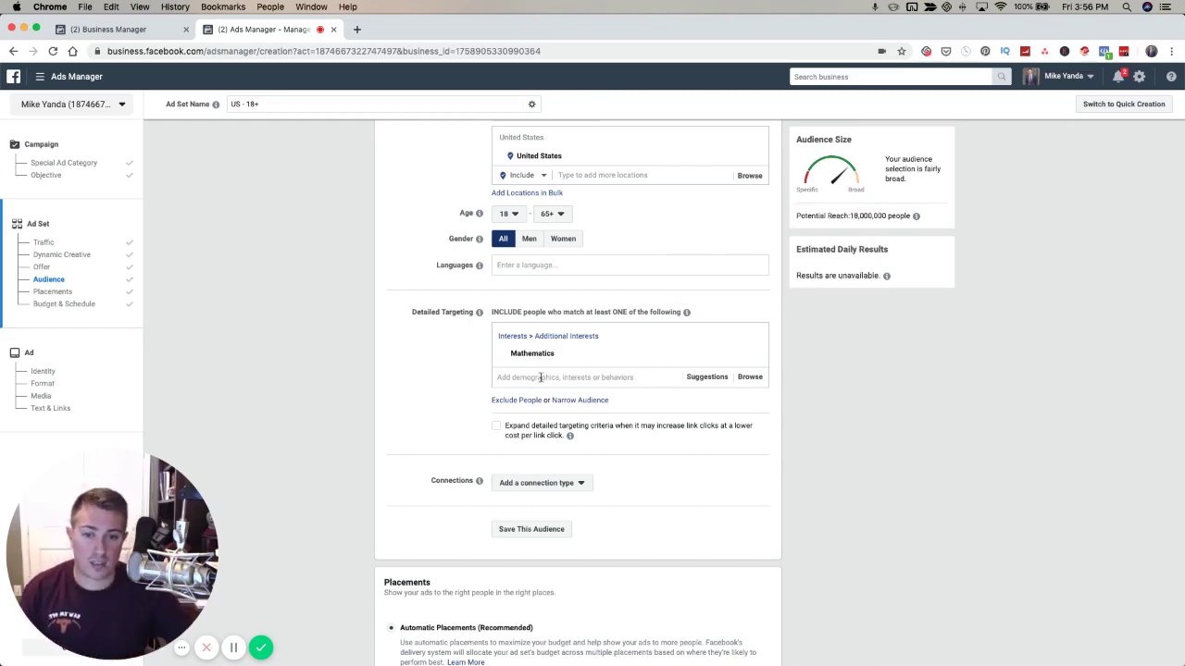
Browse the Fitness and wellness interests, try adding Bodybuilding, and remove both Bodybuilding and Mathematics from the detailed targeting.
click(749, 377)
click(504, 417)
scroll(600, 500, down, 2)
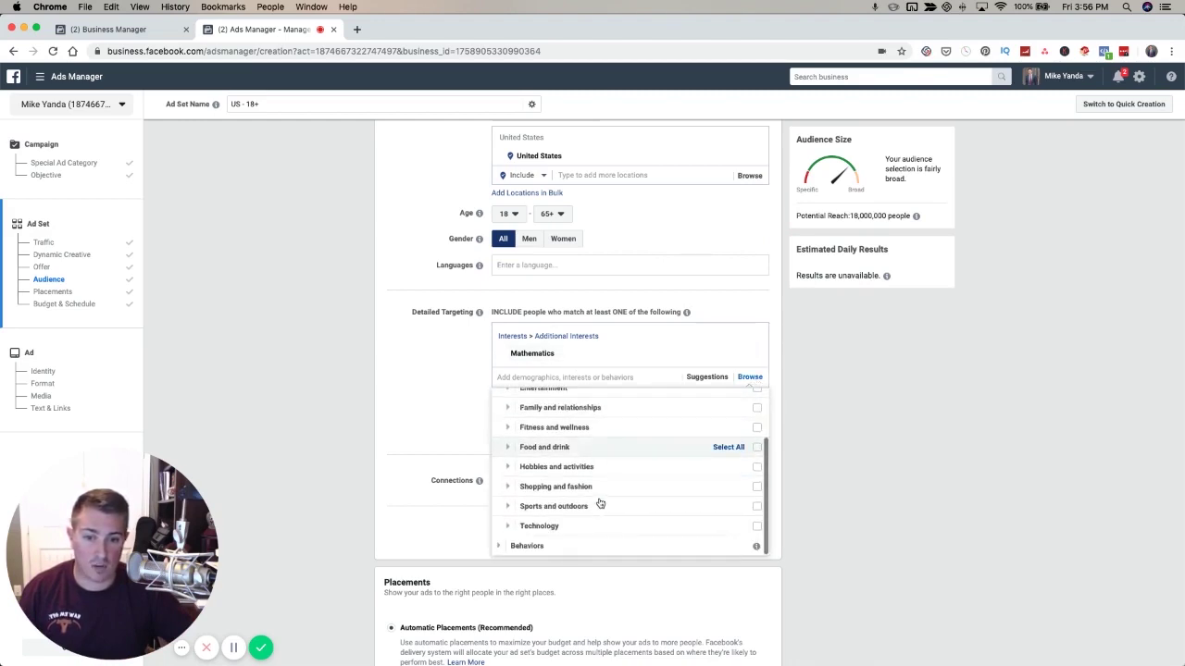
click(508, 428)
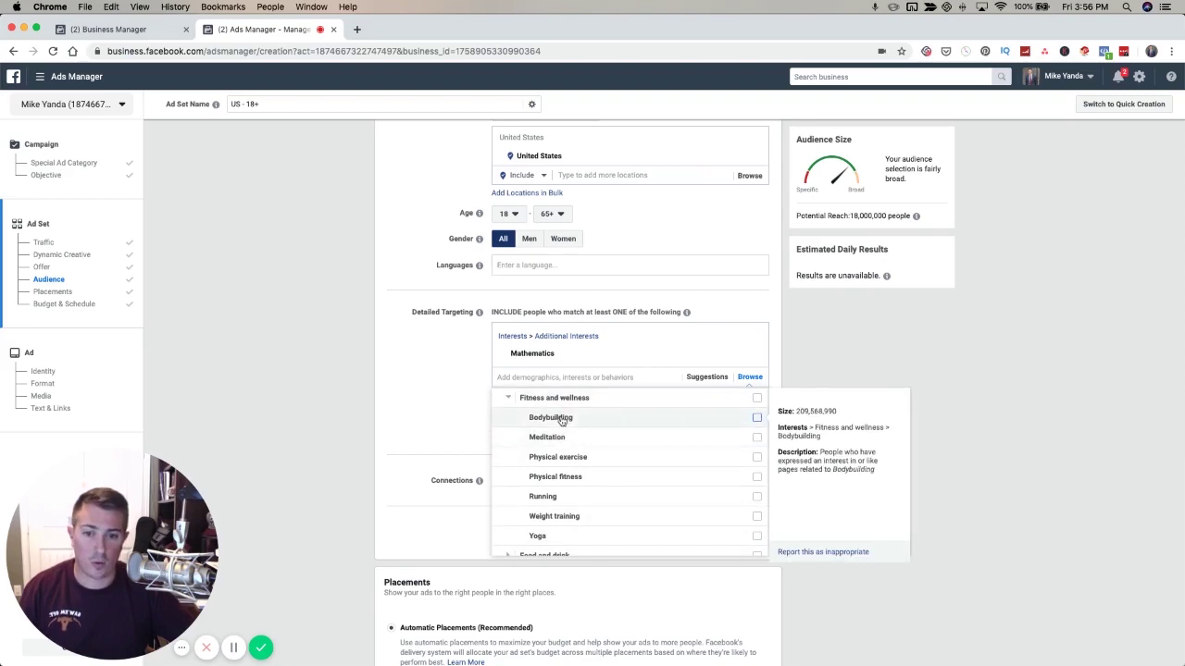
click(561, 418)
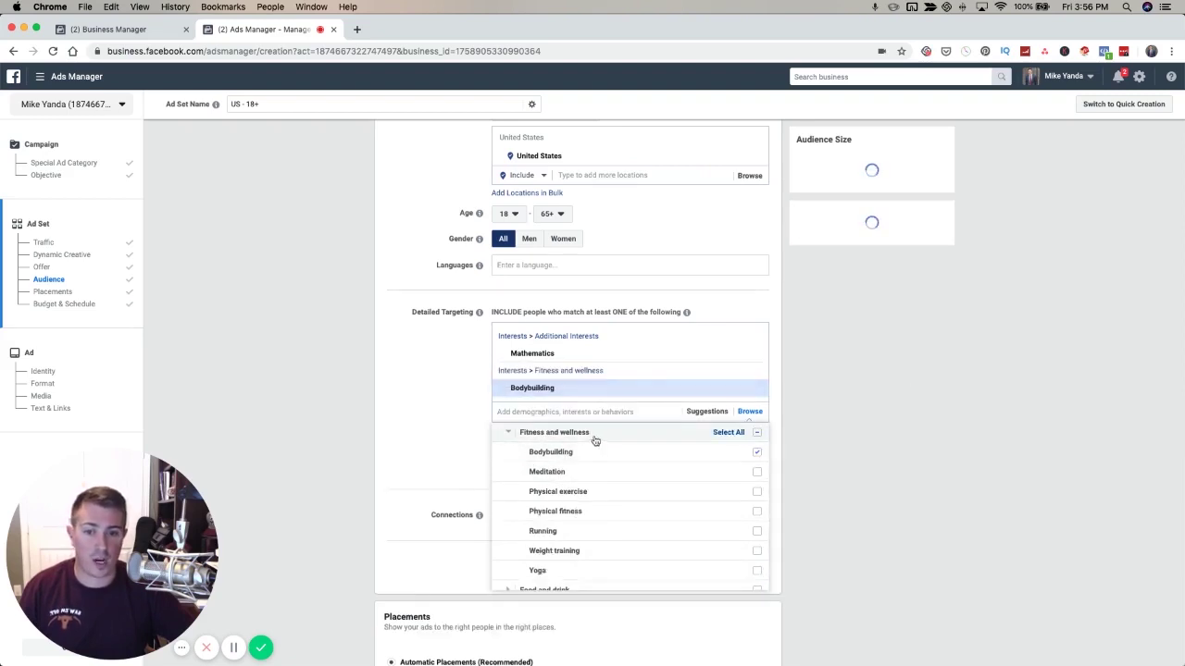
click(754, 390)
mouse_move(709, 352)
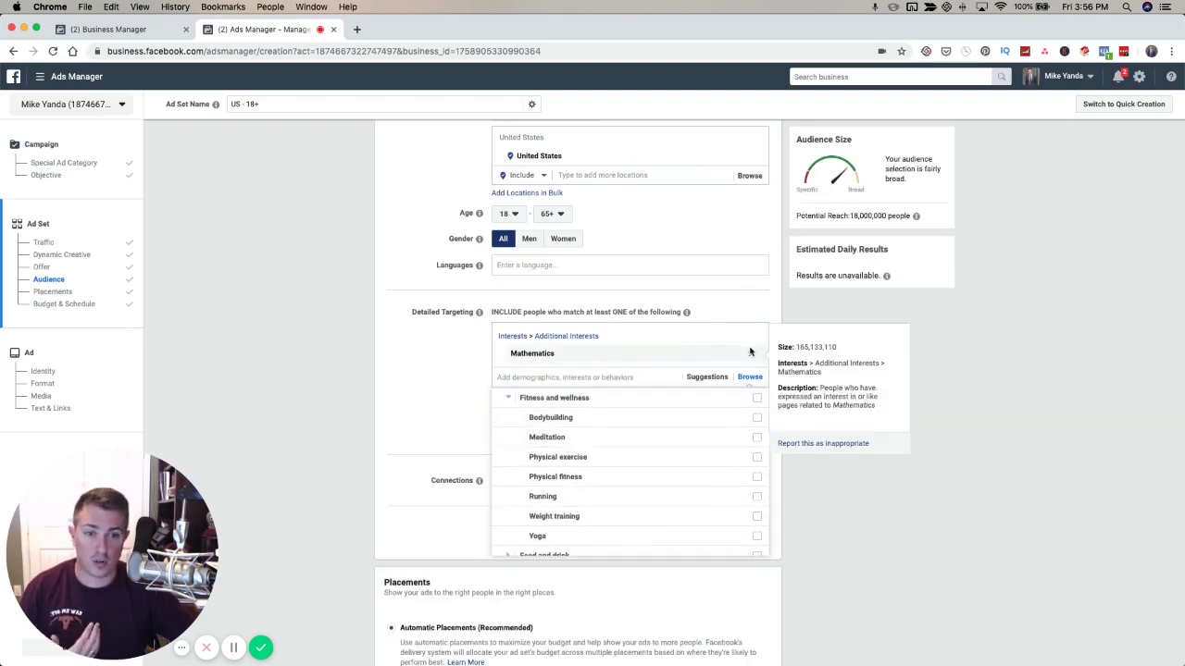
click(750, 351)
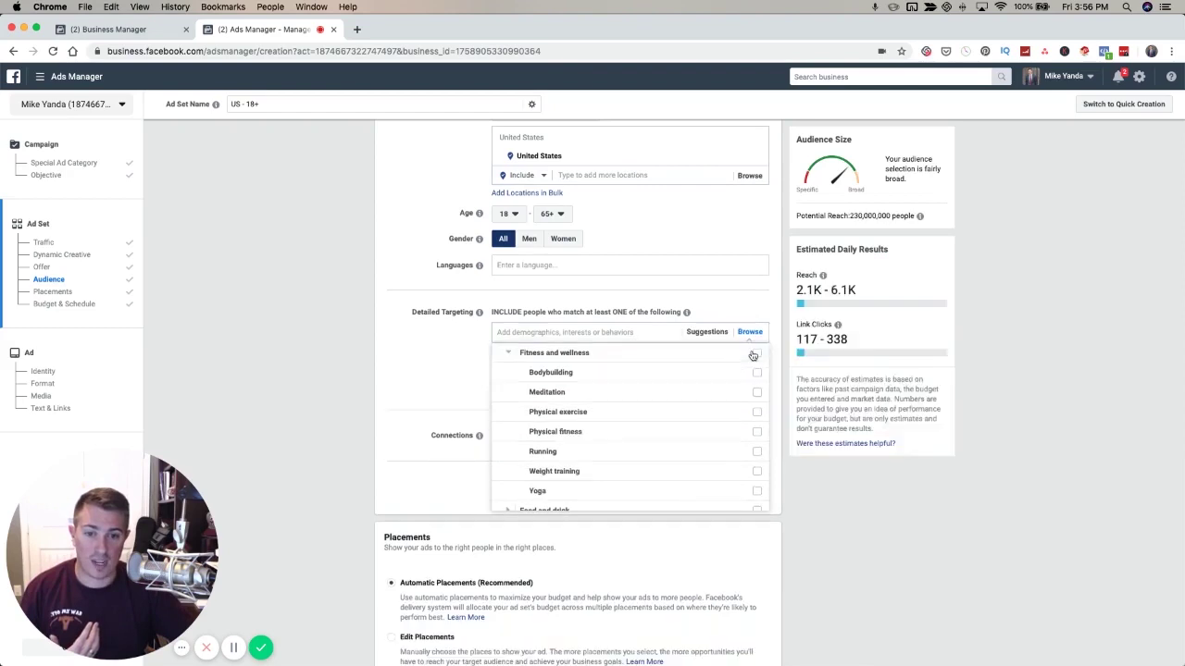
Search the detailed targeting for wine and add the Wine interest to the audience.
click(413, 395)
click(535, 332)
text(wine)
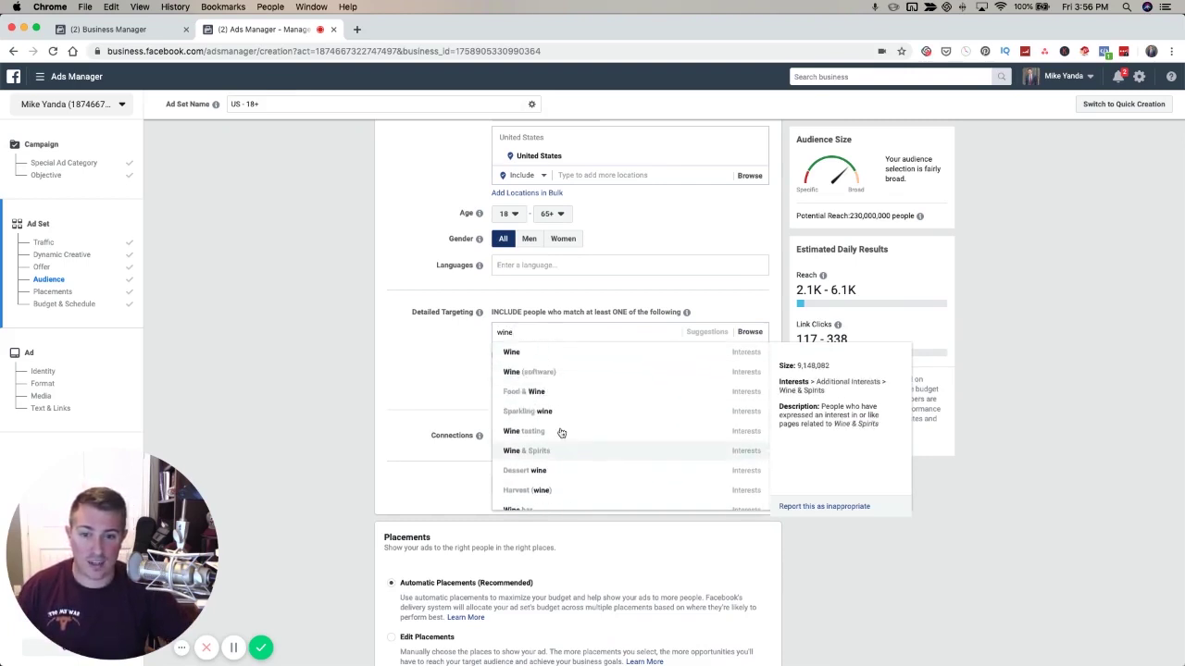
click(537, 353)
Look through the suggested interests related to Wine without adding any, and close the list.
click(707, 378)
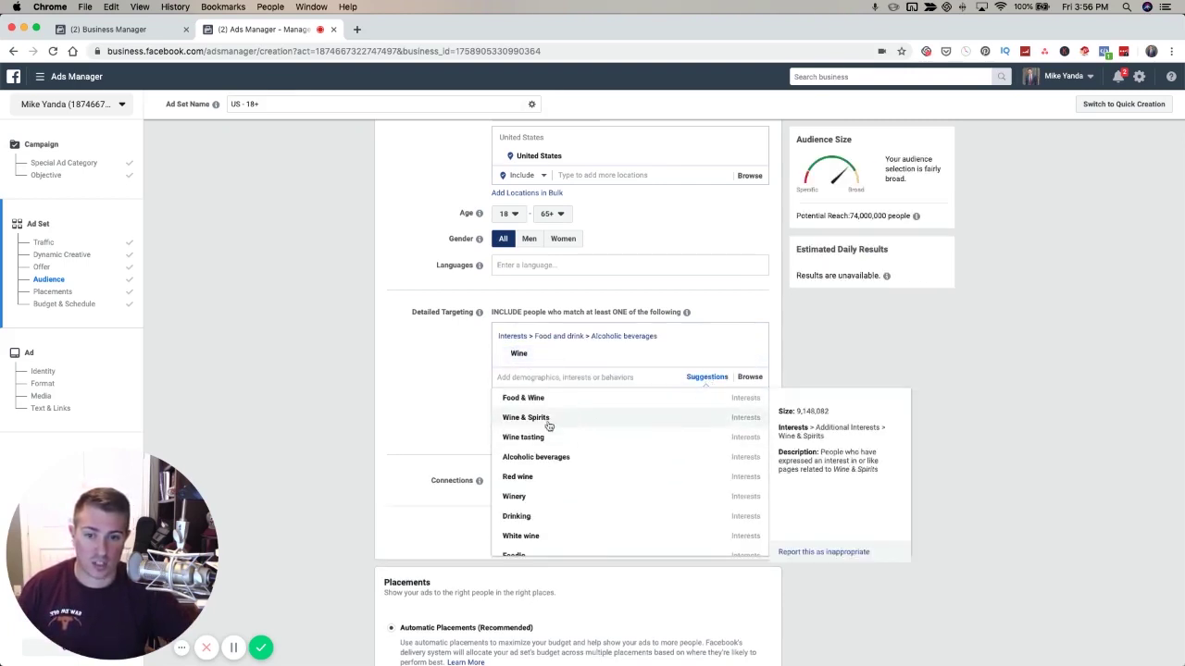
scroll(537, 525, down, 3)
scroll(541, 518, down, 1)
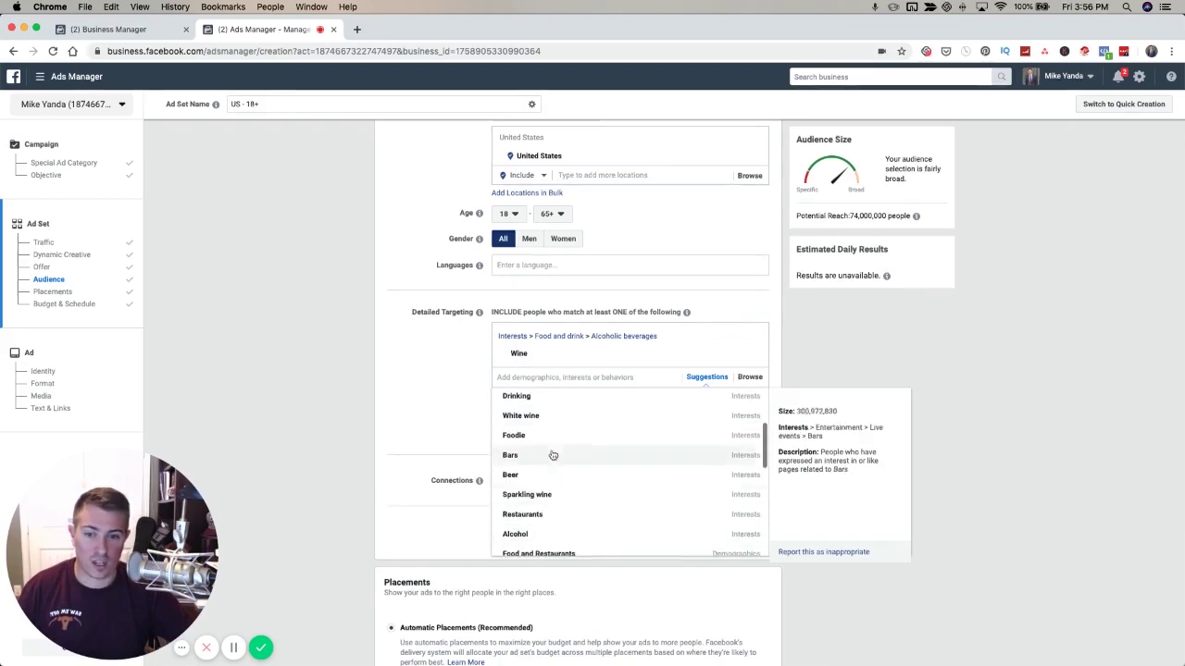
scroll(542, 504, down, 3)
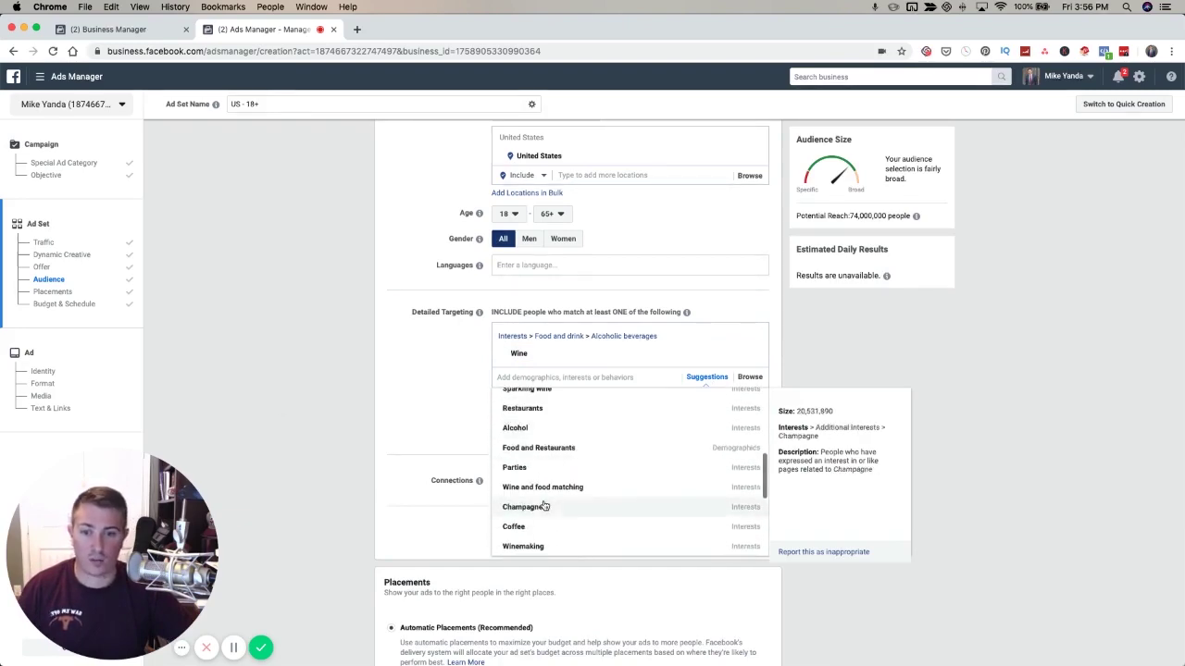
click(246, 393)
Switch the ad set from automatic placements to Edit Placements and review the available platforms and feed and story placements.
scroll(268, 411, down, 5)
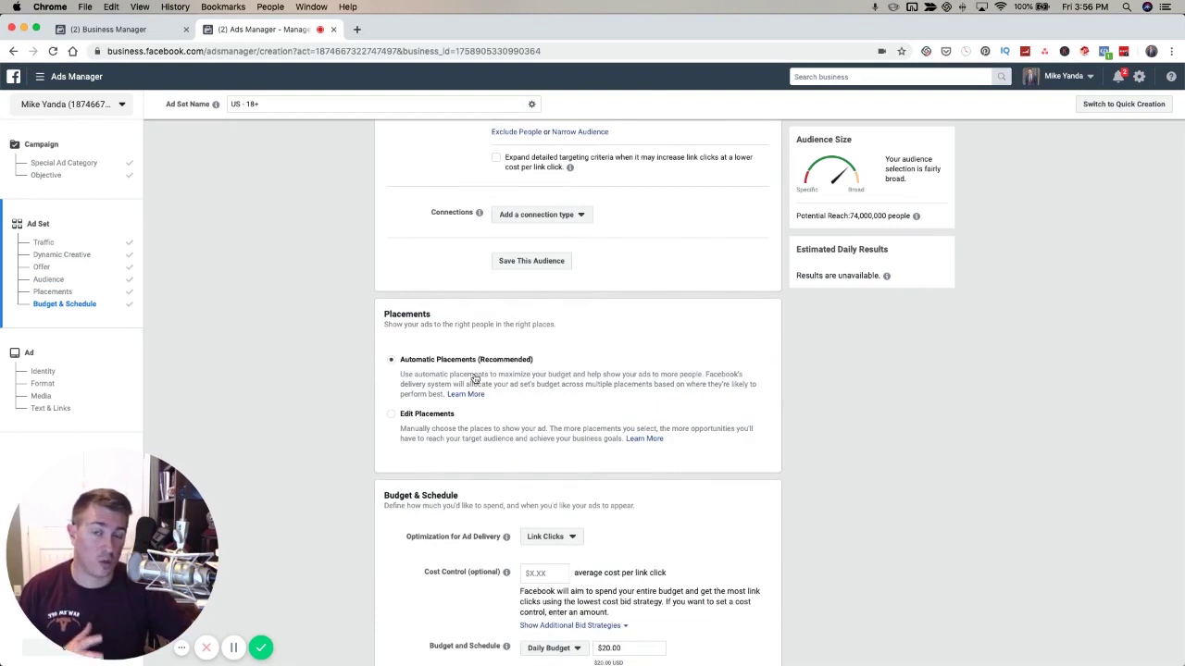
click(416, 414)
scroll(314, 465, down, 5)
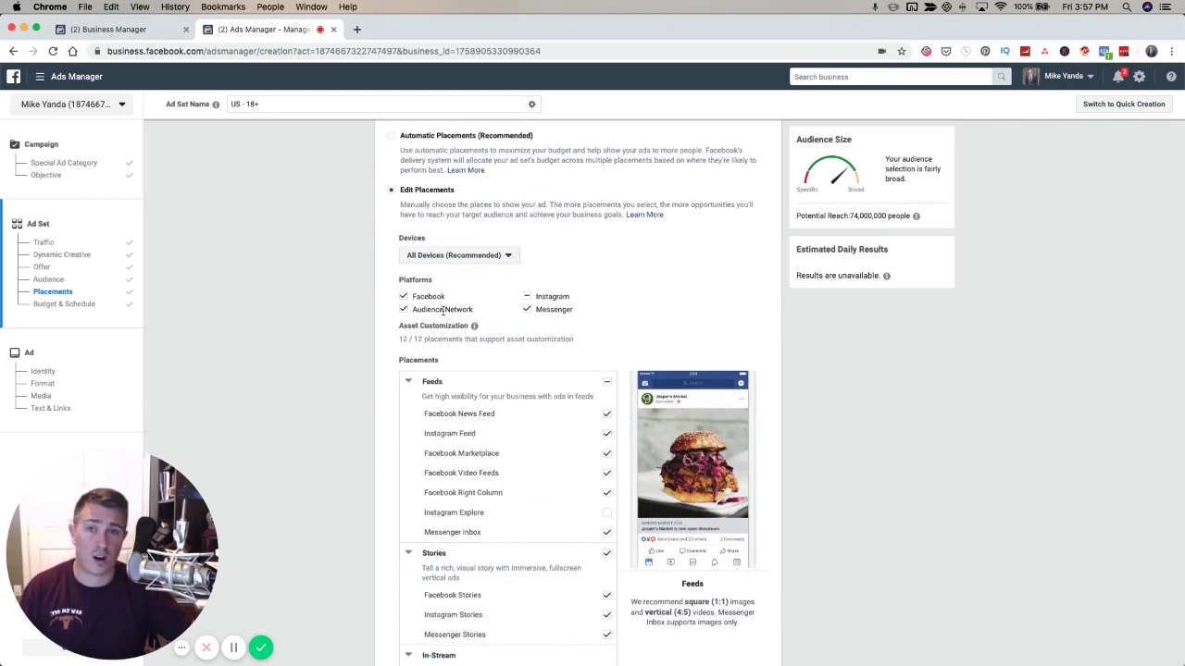
scroll(464, 454, down, 1)
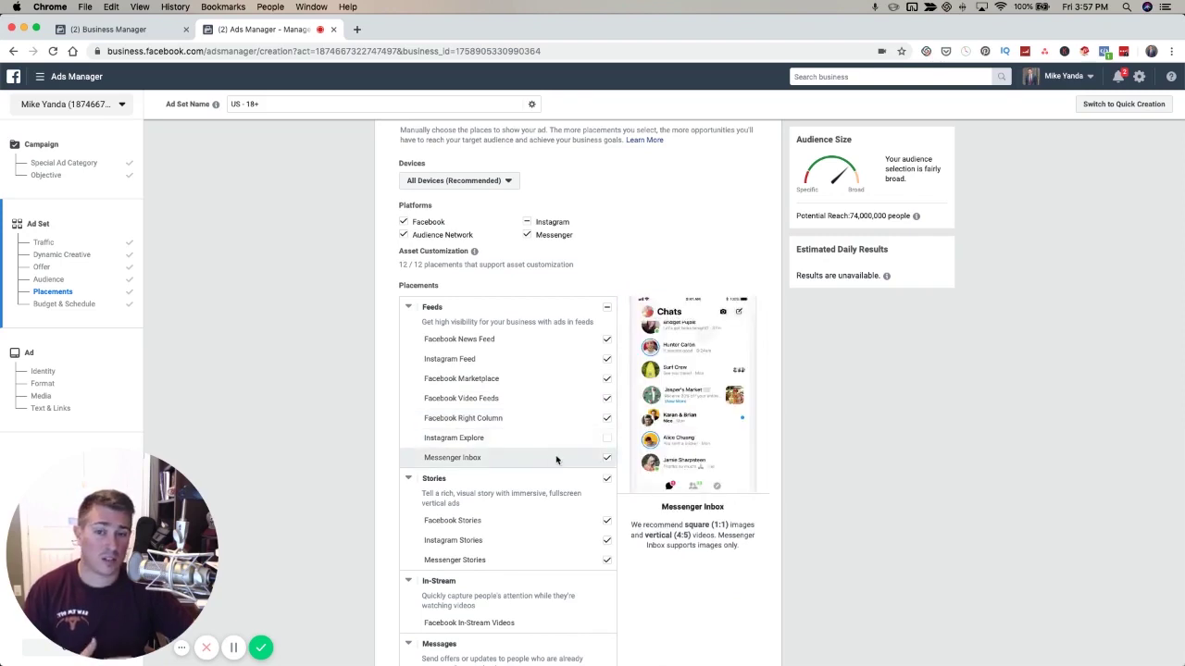
Review the remaining ad set placements and deselect the Messenger, Instagram and Facebook Stories placements.
scroll(556, 458, down, 2)
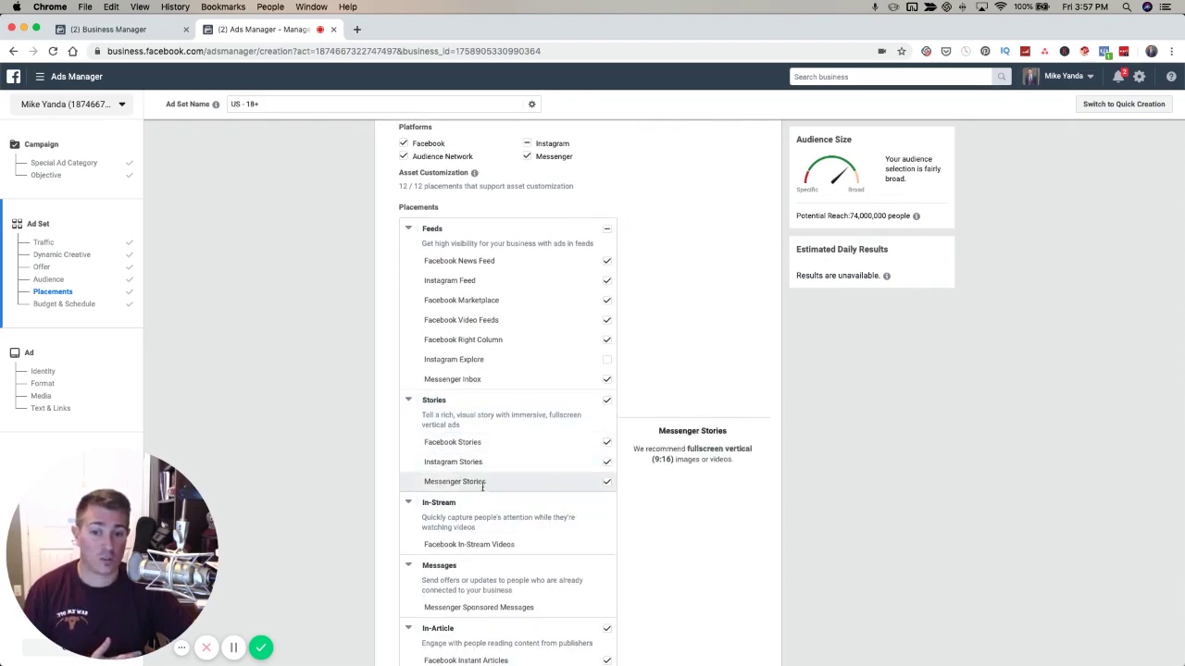
scroll(483, 496, down, 5)
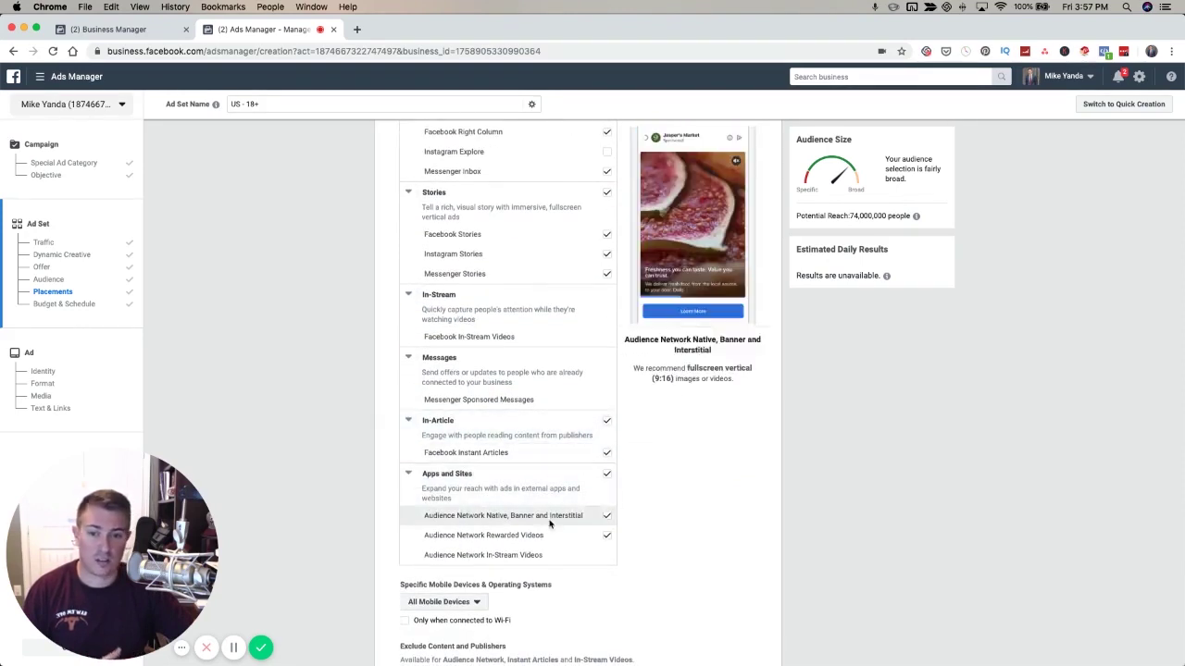
scroll(541, 533, up, 2)
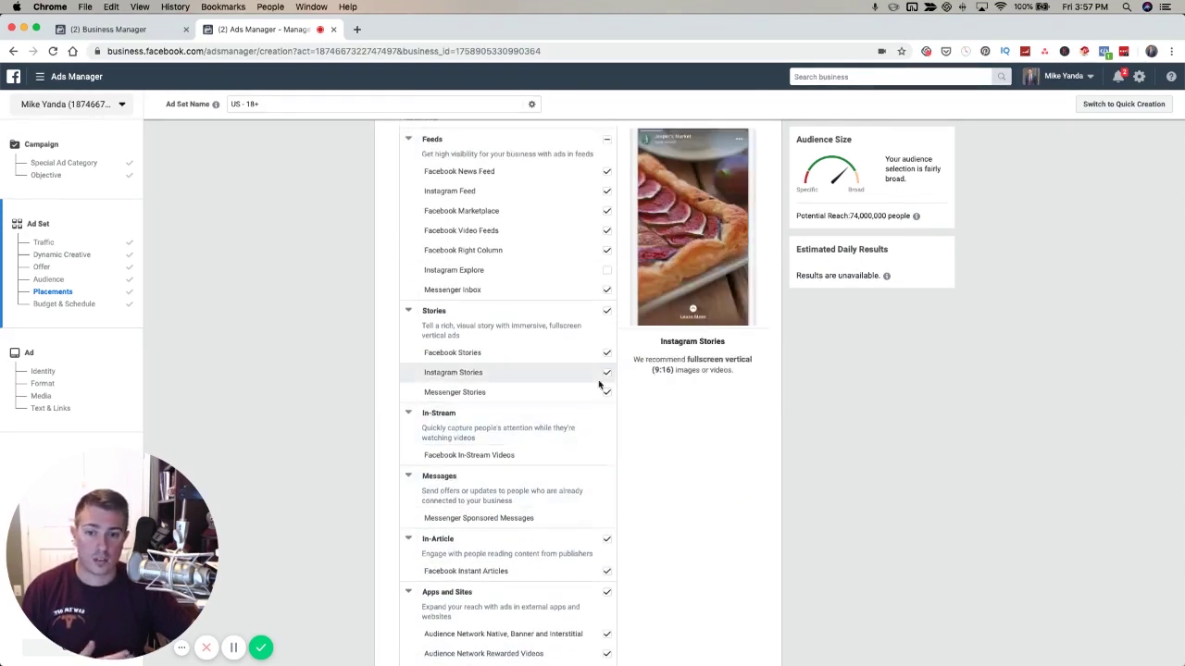
click(607, 391)
click(607, 373)
click(607, 353)
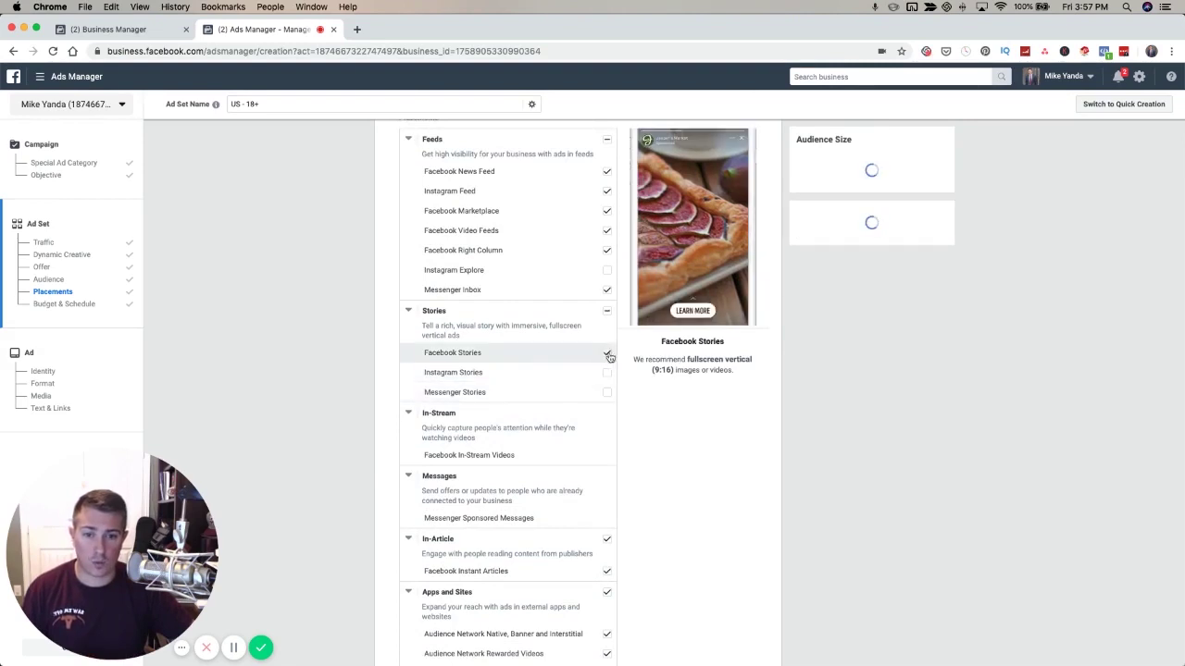
Deselect the Messenger Inbox, Facebook Marketplace, Facebook Video Feeds and Facebook Right Column placements under Feeds.
scroll(589, 325, up, 3)
click(608, 401)
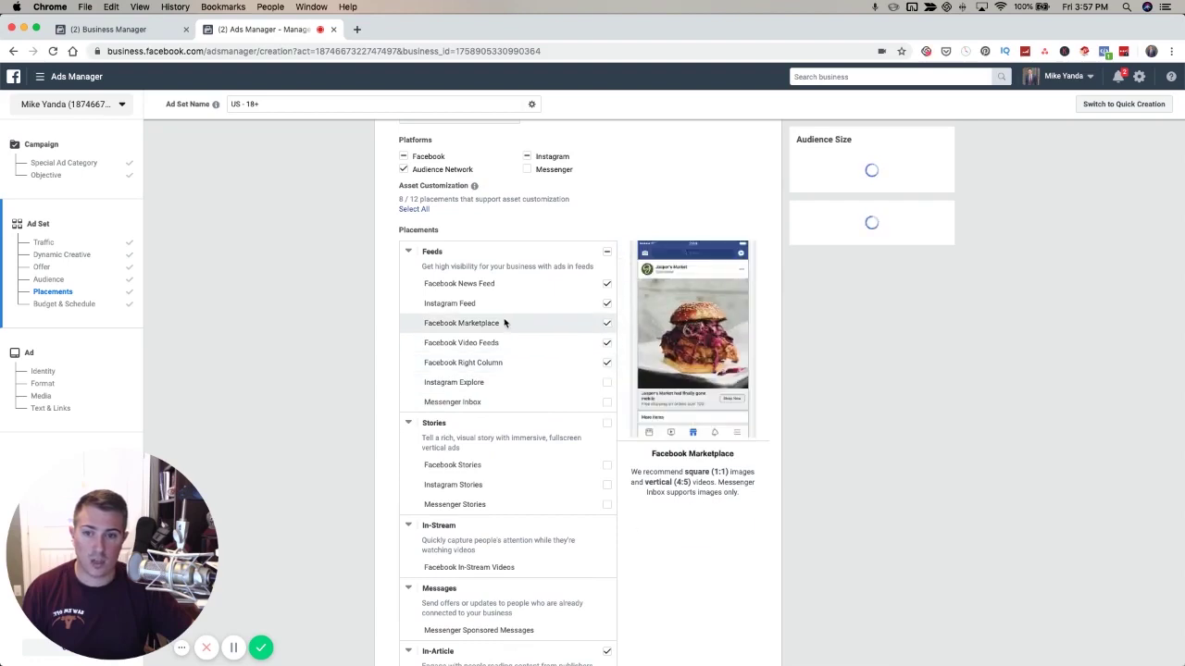
click(607, 323)
click(608, 342)
click(608, 363)
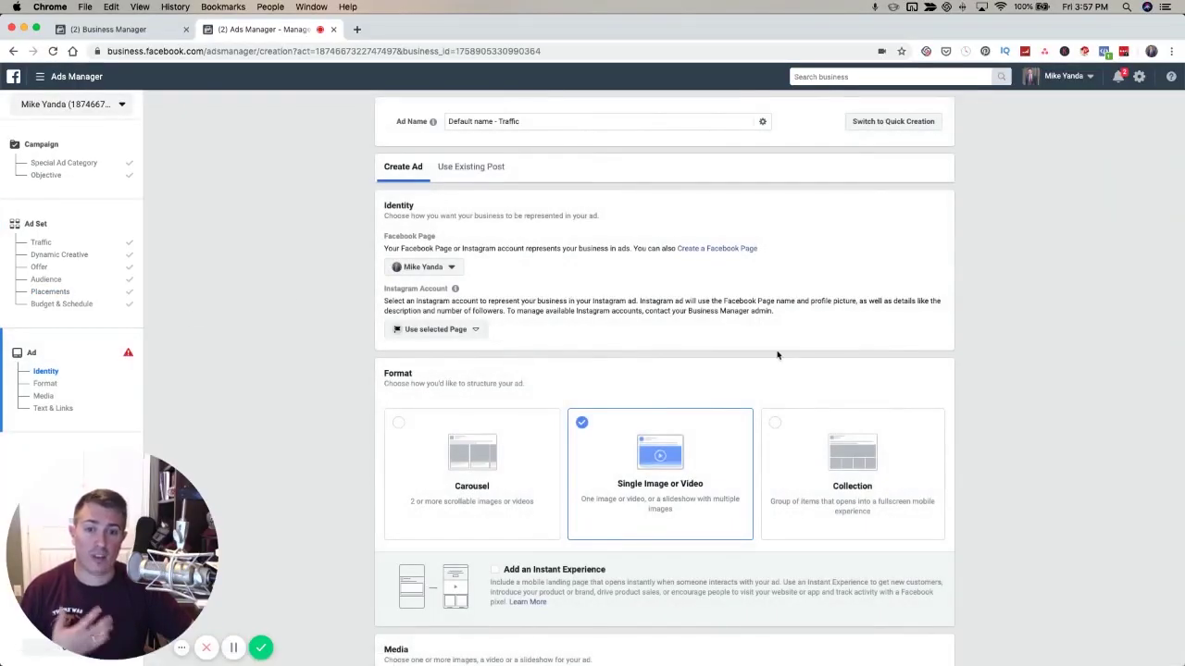
Choose the free stock photo of a chessboard with black and white pieces as the ad's image.
scroll(778, 356, down, 5)
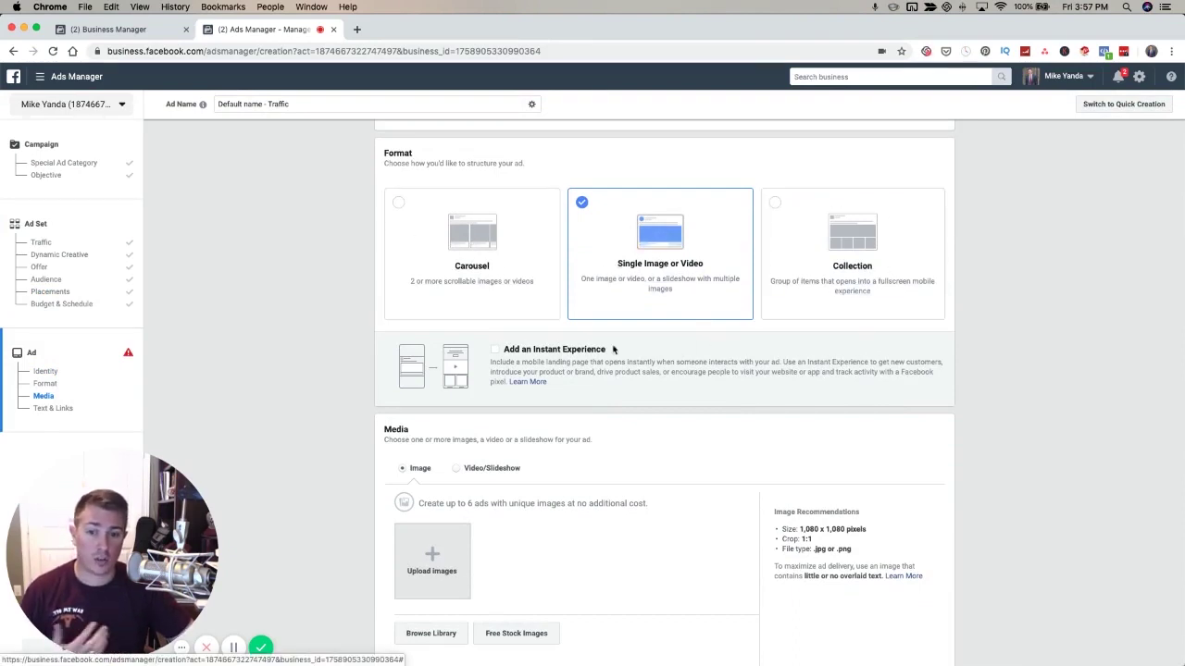
scroll(585, 397, down, 5)
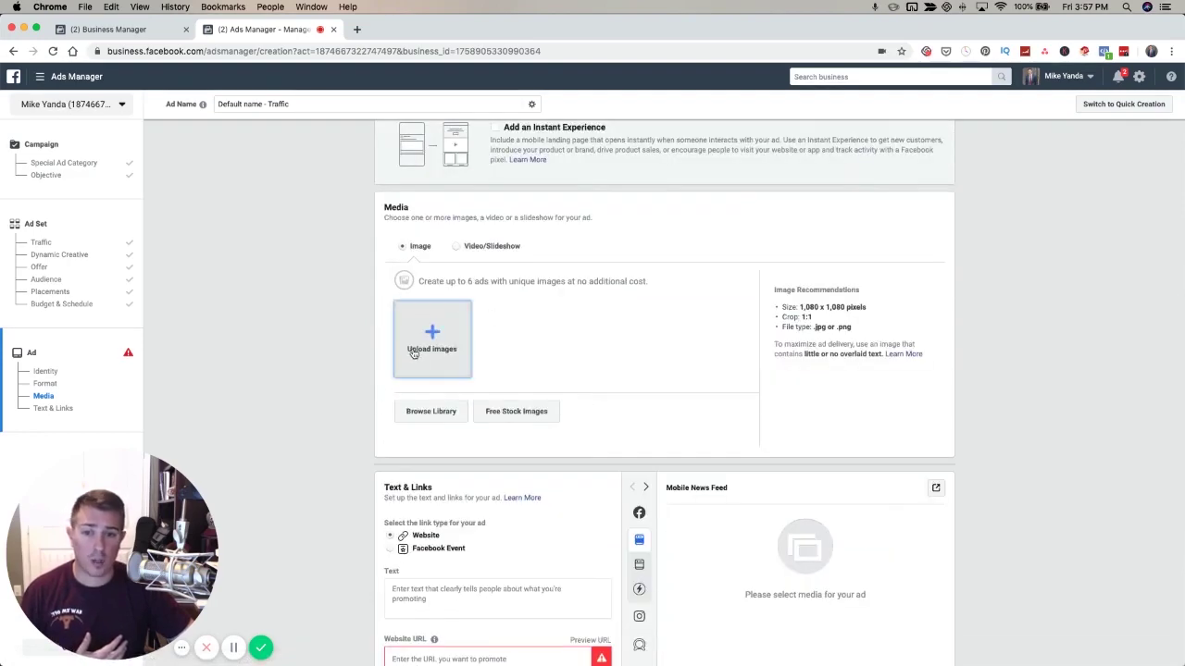
click(515, 413)
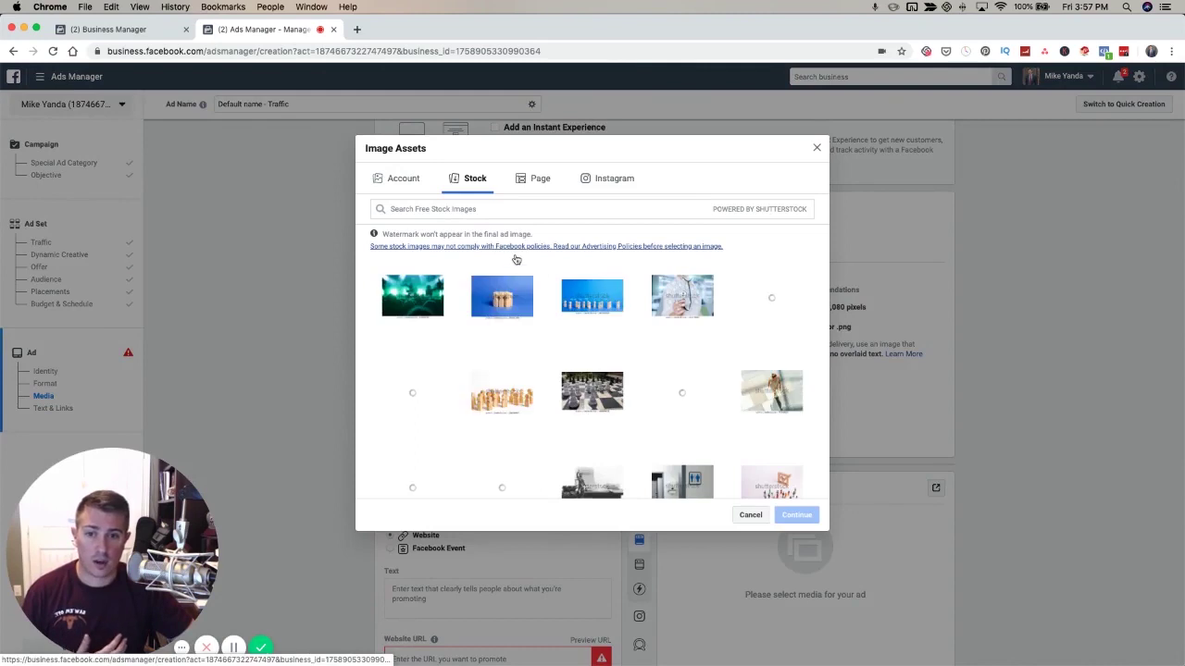
click(593, 392)
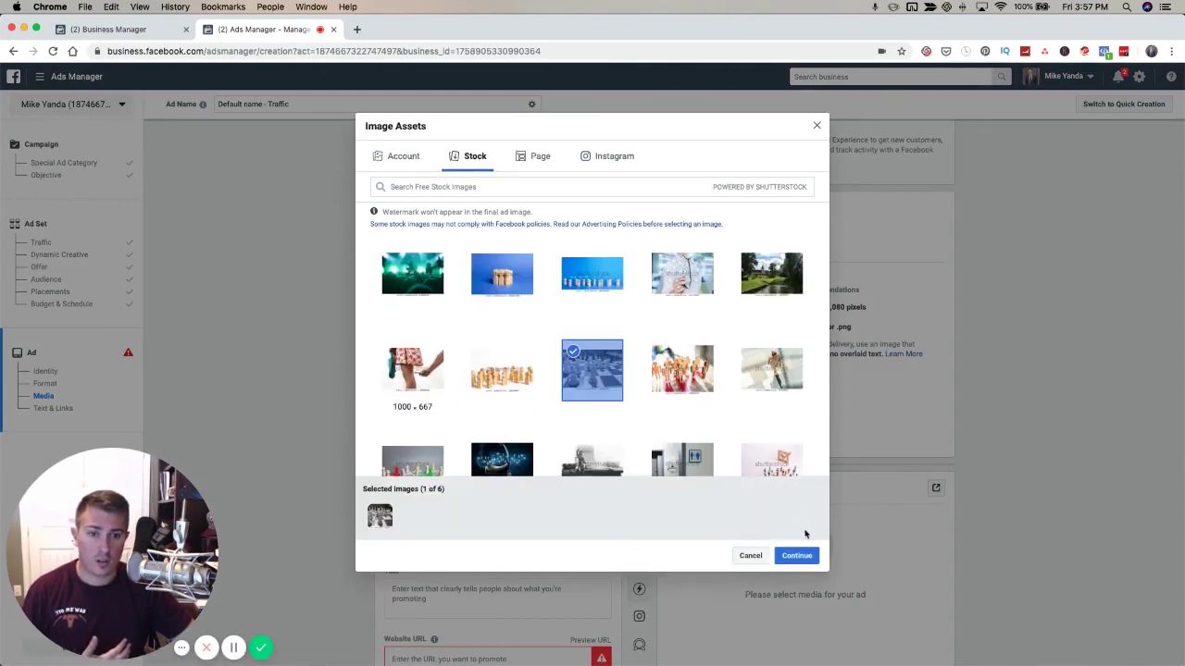
click(794, 554)
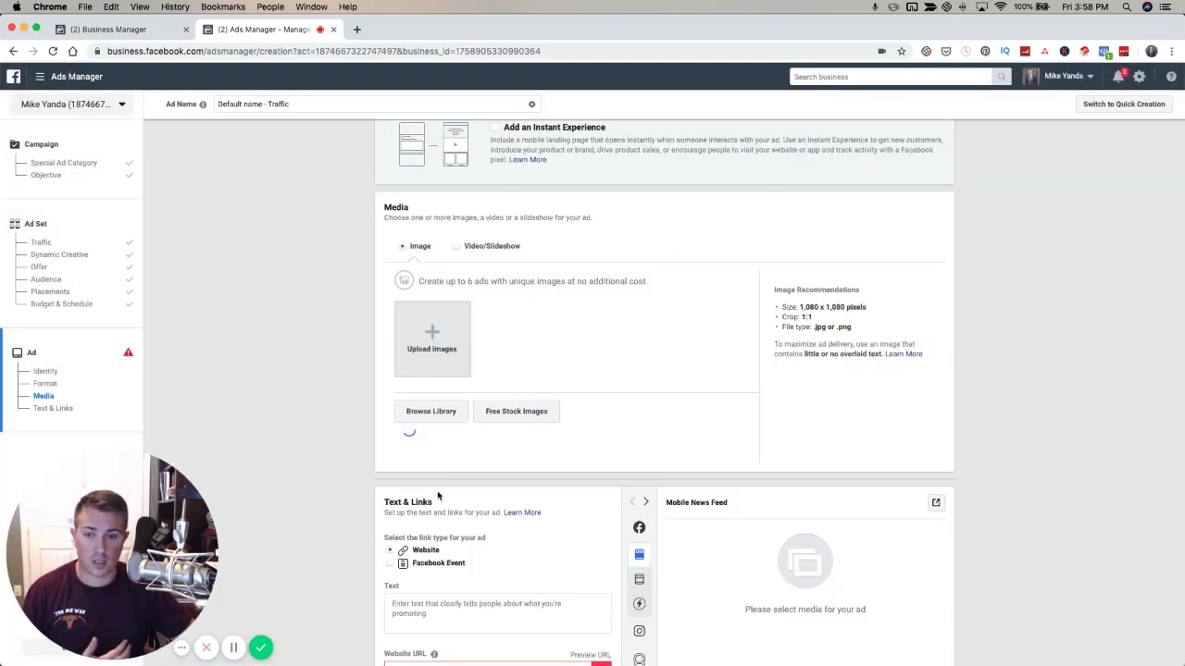
Set the ad's website URL to google.com.
scroll(437, 497, down, 3)
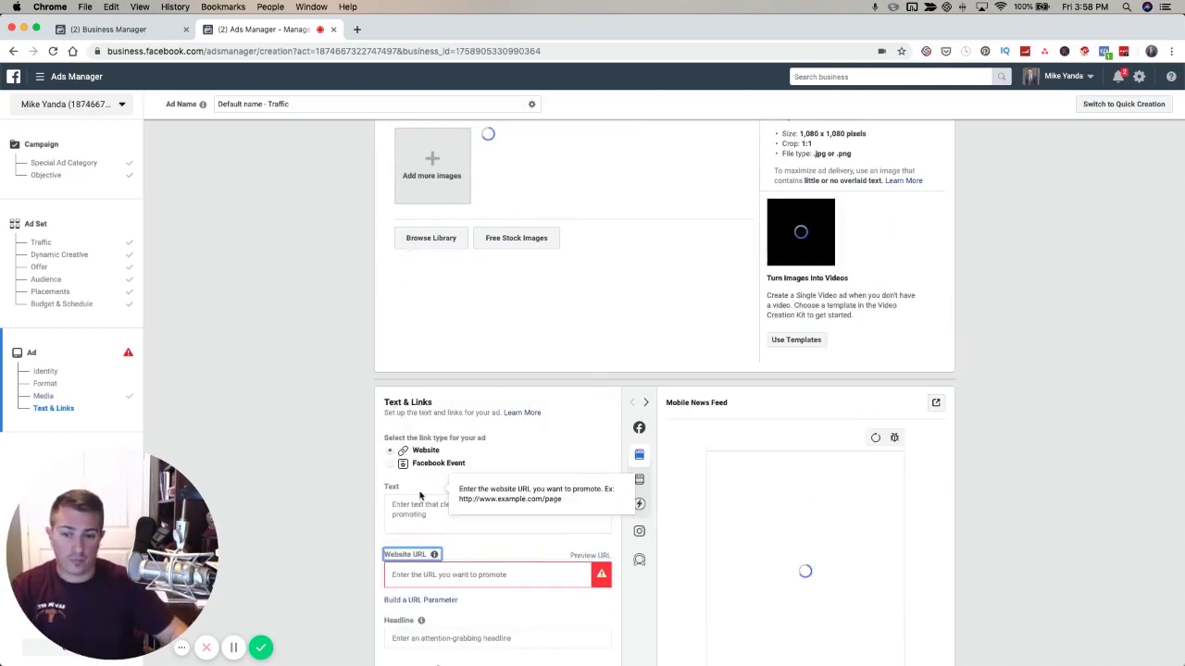
click(411, 577)
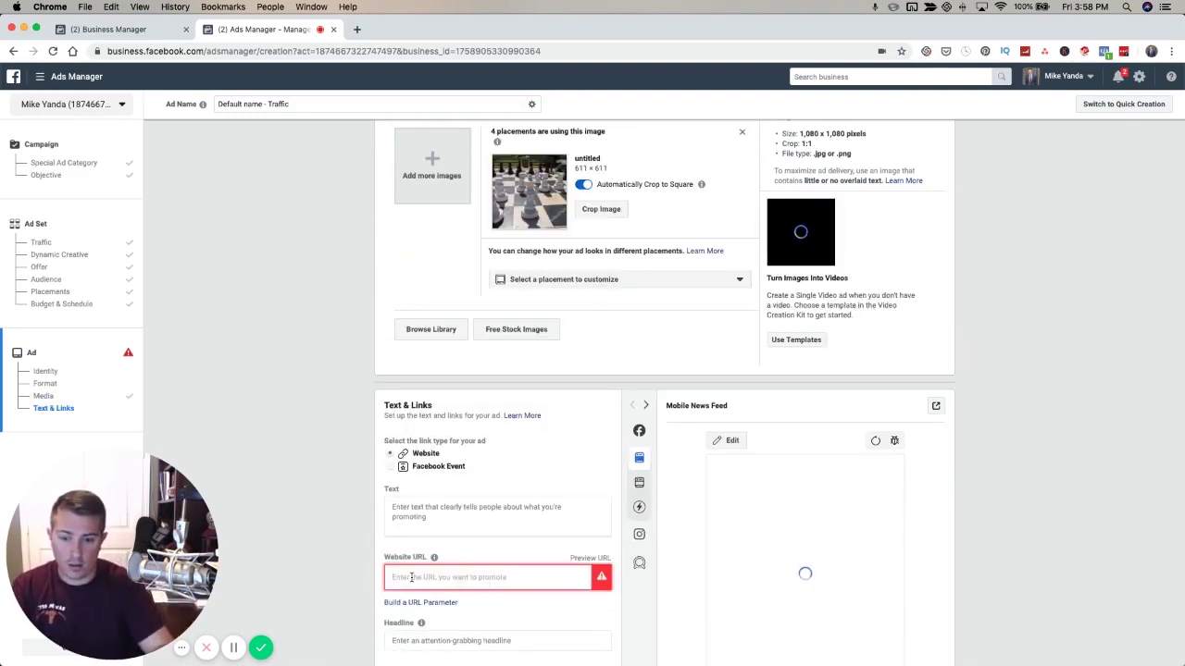
text(google.com)
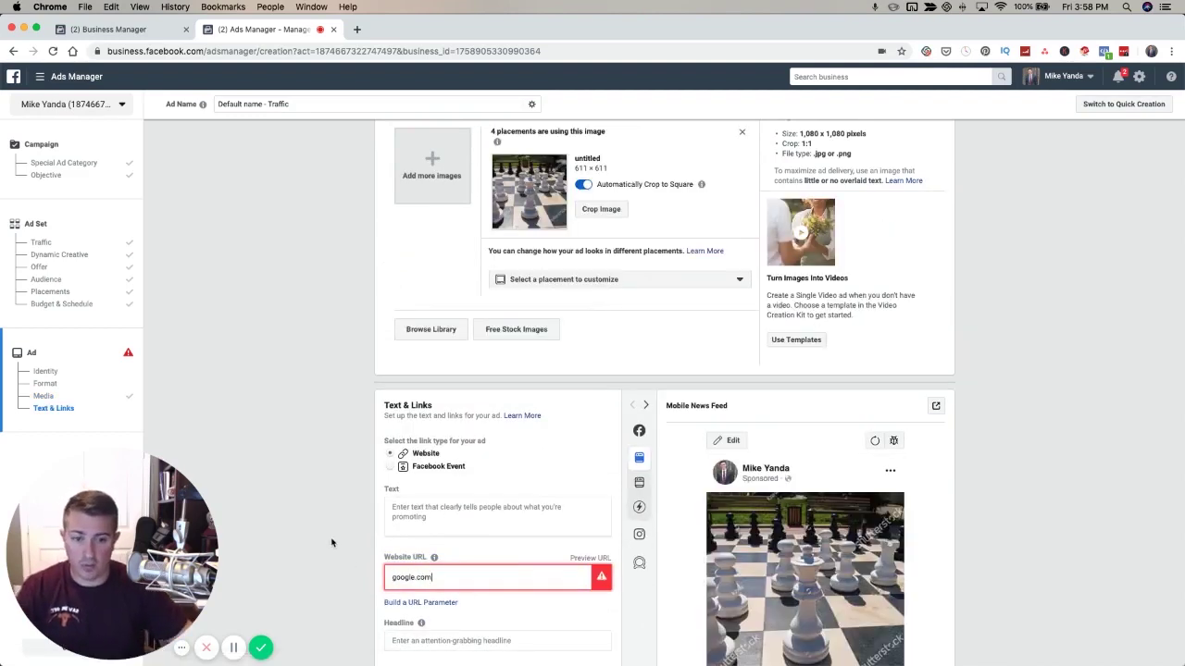
click(332, 543)
scroll(521, 494, down, 3)
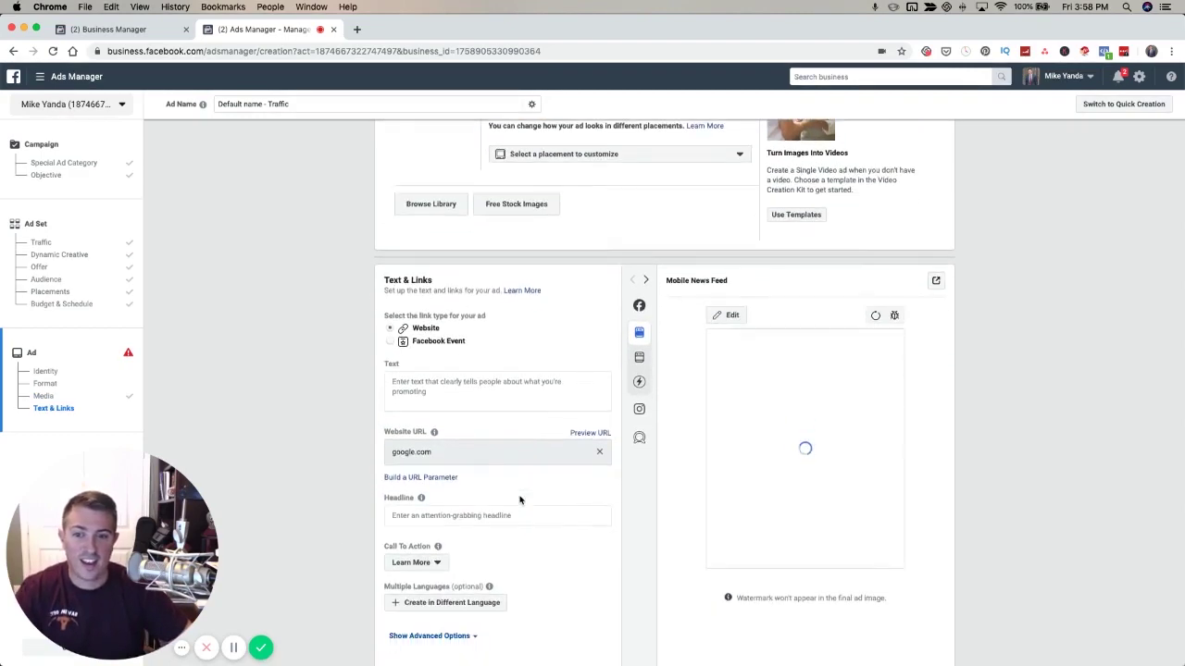
Enter "Text goes here" as the ad's text and "Learn To Play Chess" as its headline.
click(434, 381)
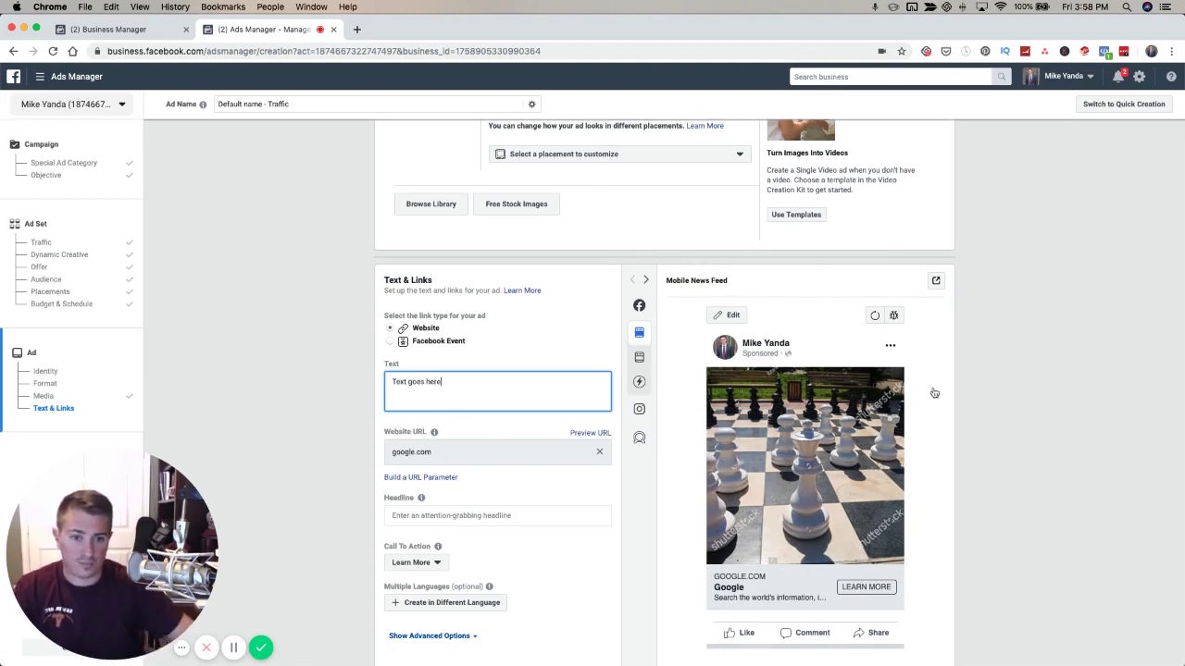
click(271, 477)
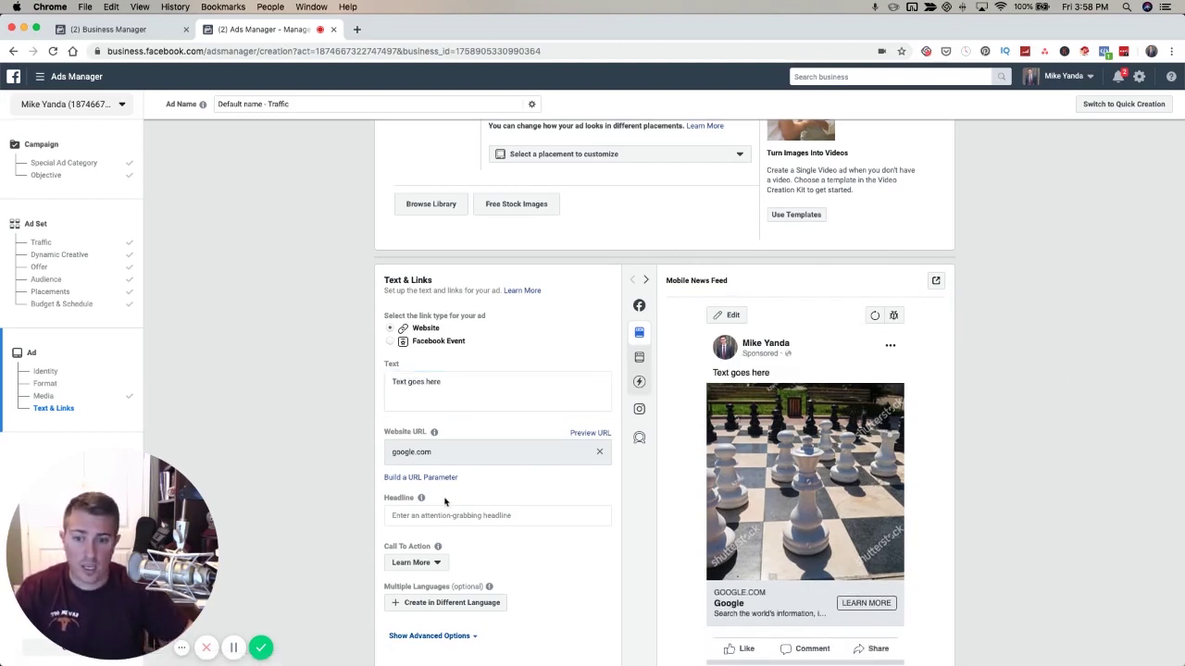
click(415, 516)
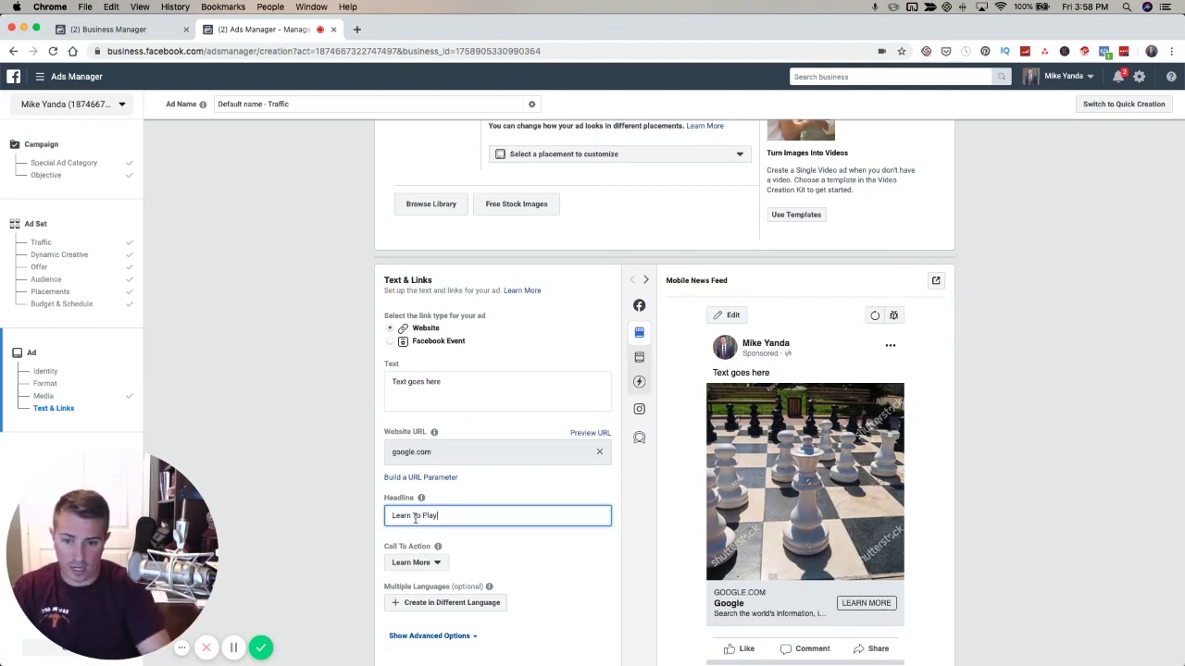
Set the ad's call to action to Download.
click(412, 562)
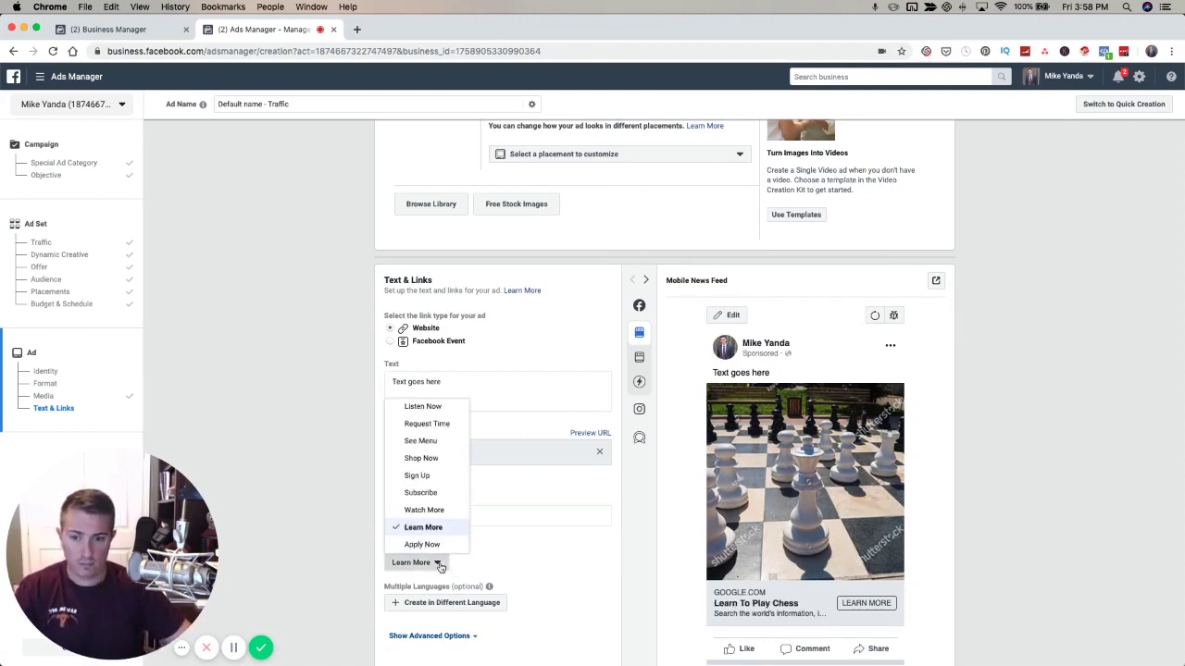
scroll(426, 442, up, 5)
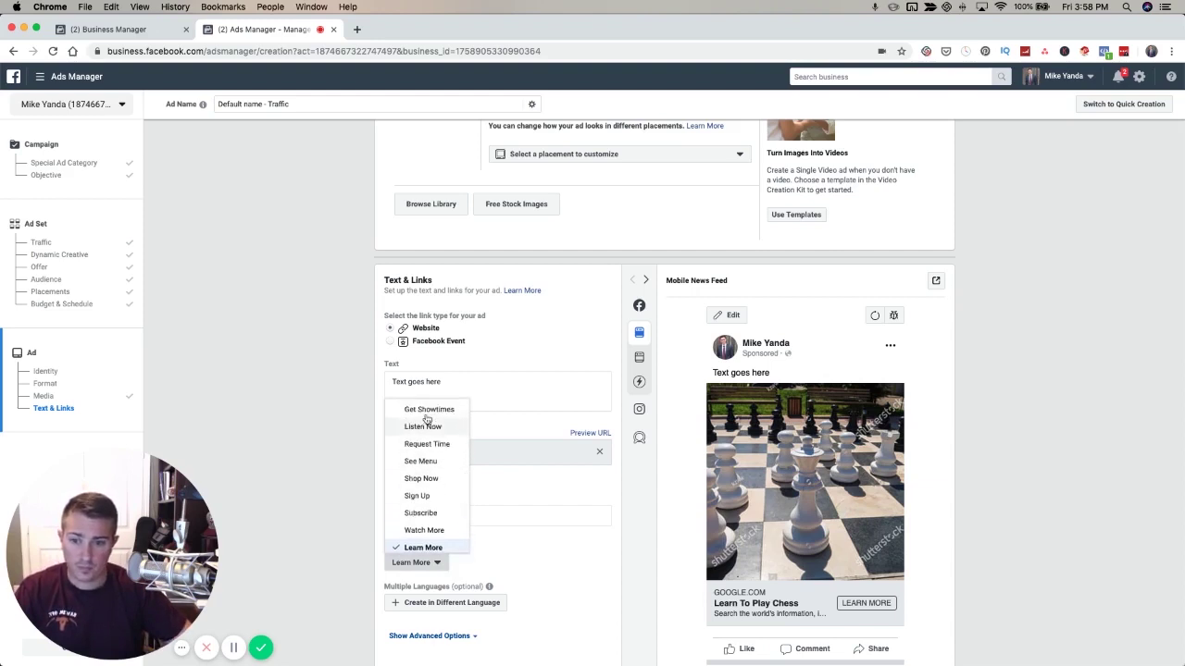
click(424, 431)
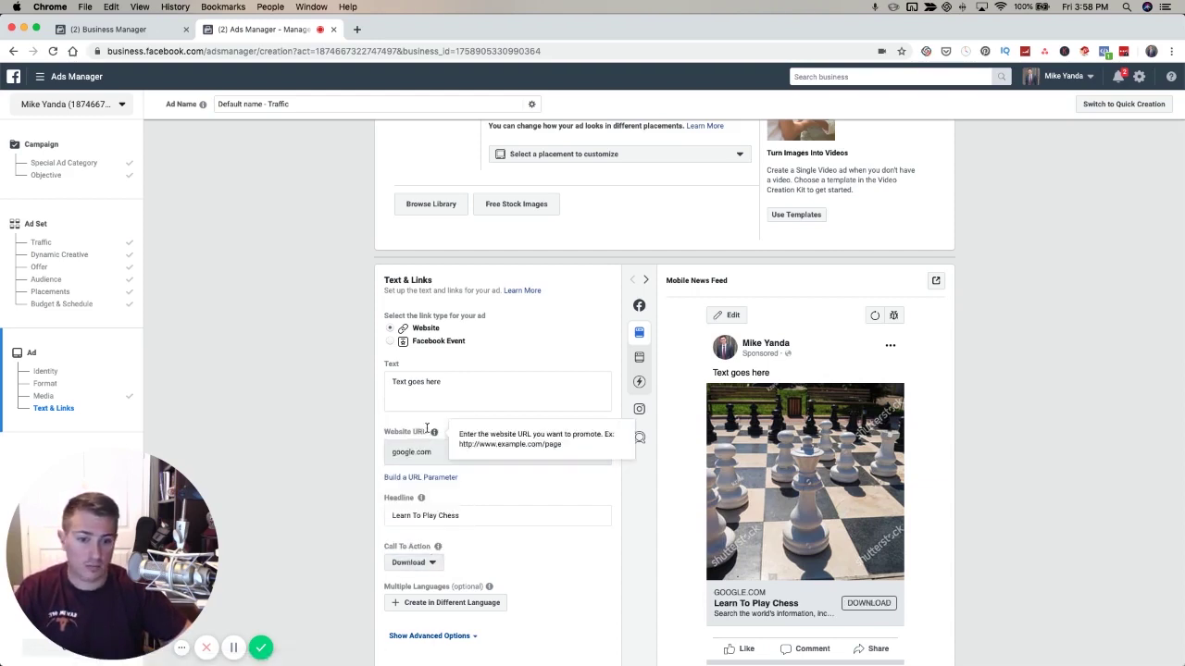
Reword the ad's headline to "Guide To Learning Chess".
click(393, 515)
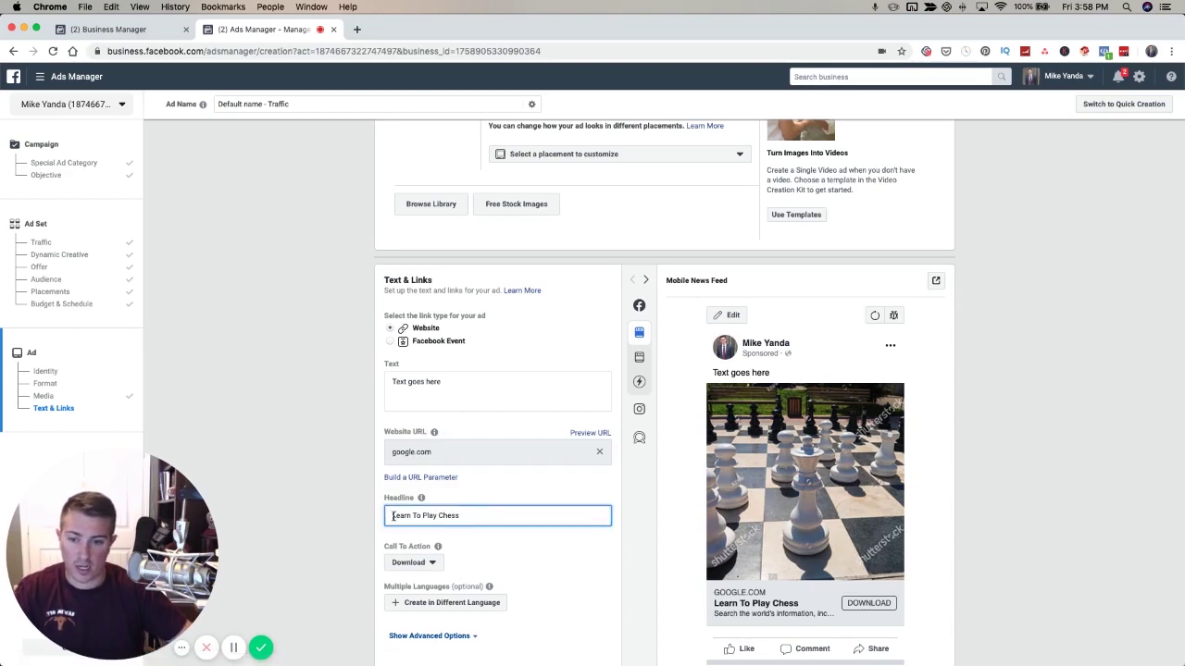
text(Euide To )
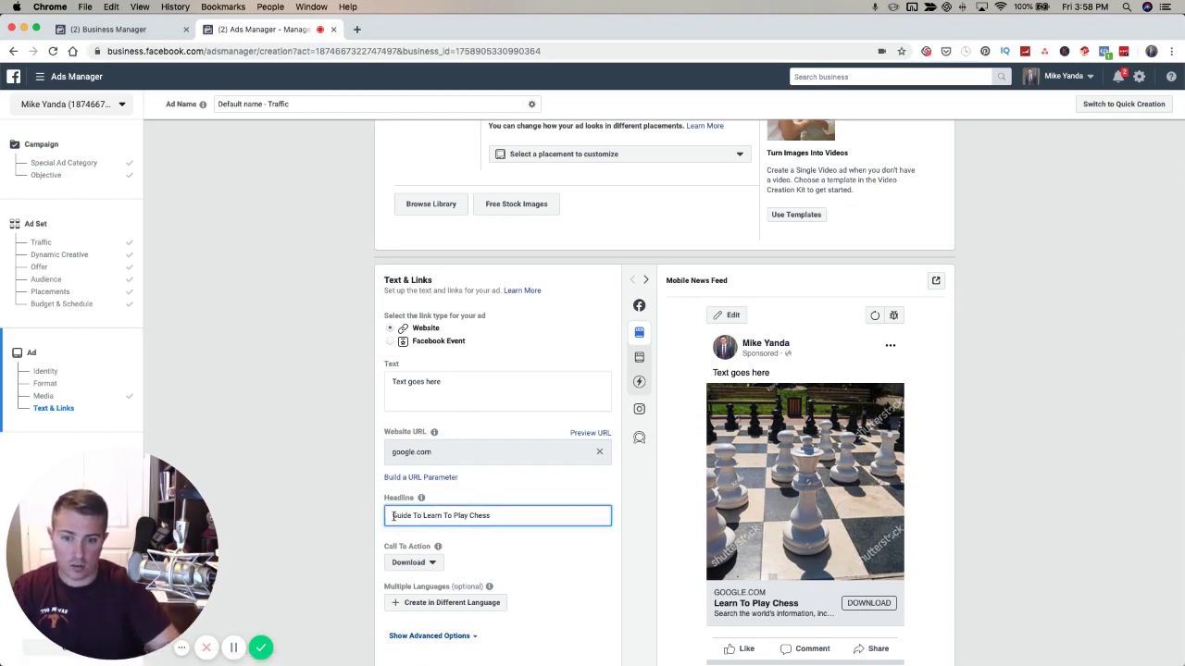
text(ing)
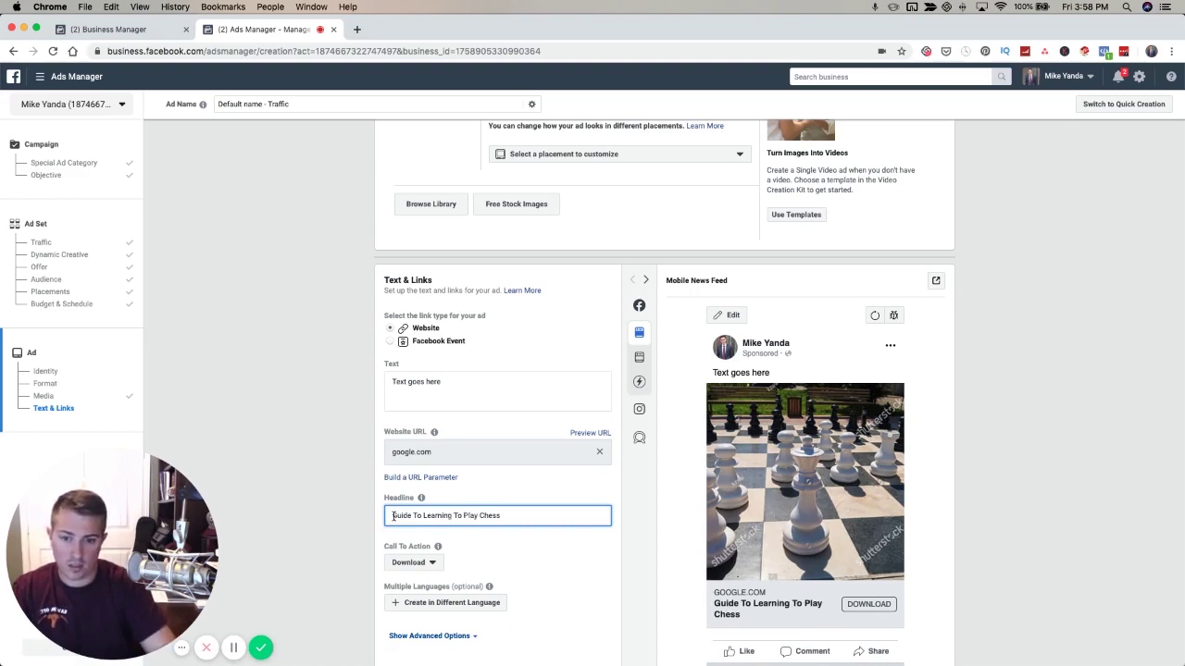
key(BackSpace)
key(BackSpace)
key(BackSpace)
key(BackSpace)
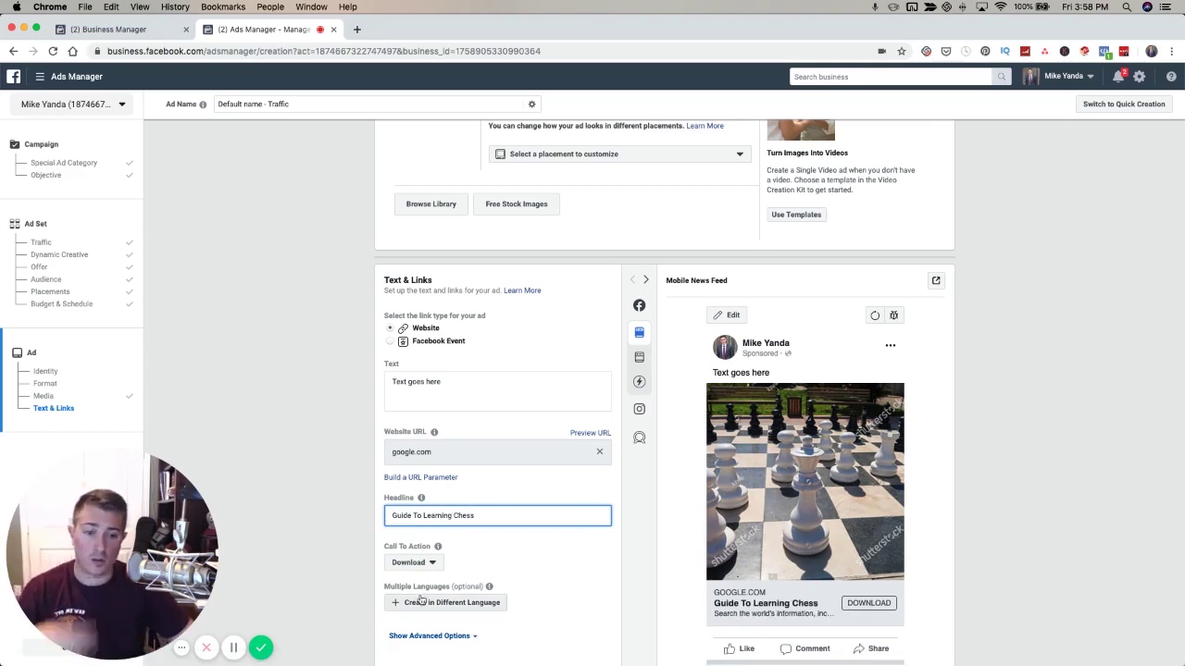
scroll(408, 601, down, 3)
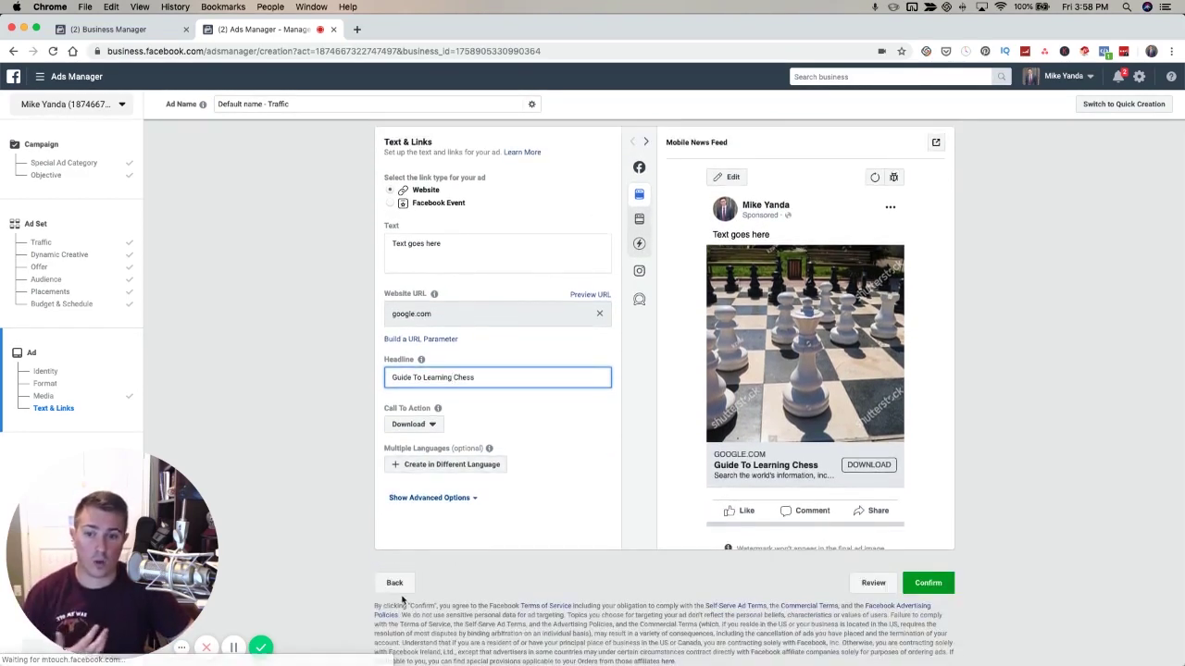